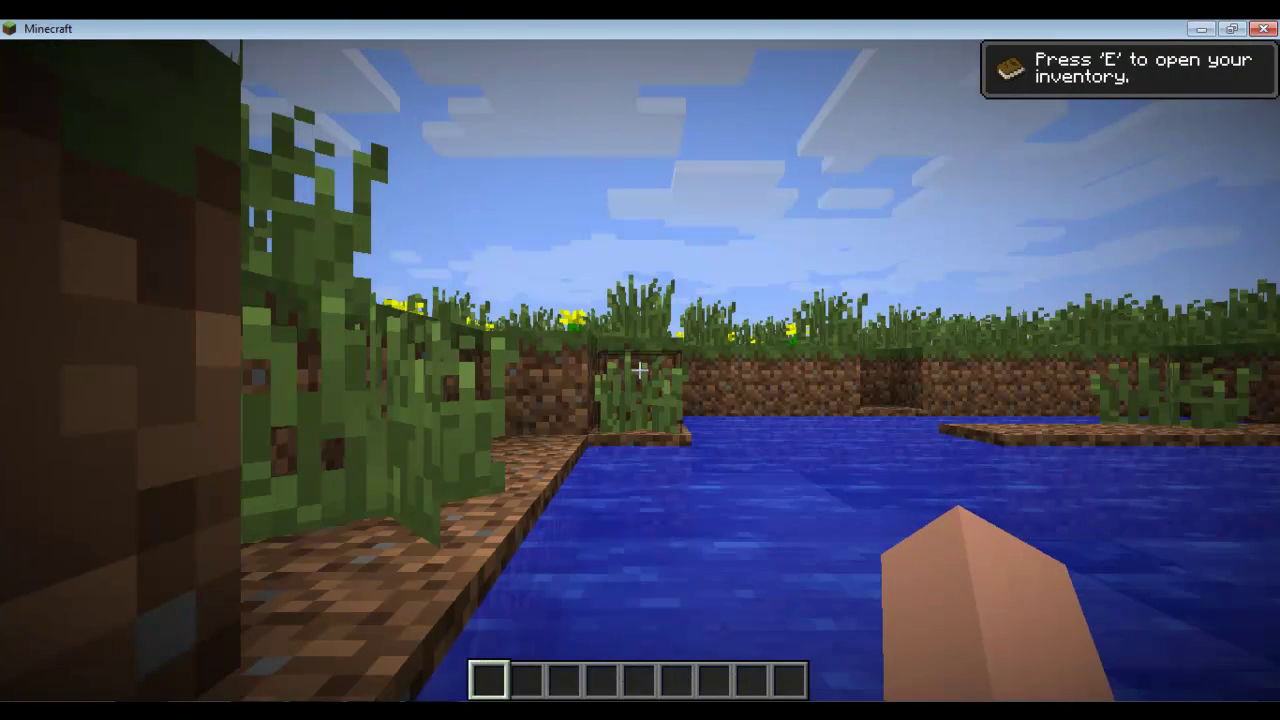
Step: Walk toward the trees by the pond and dig out the grass block underfoot
key(w)
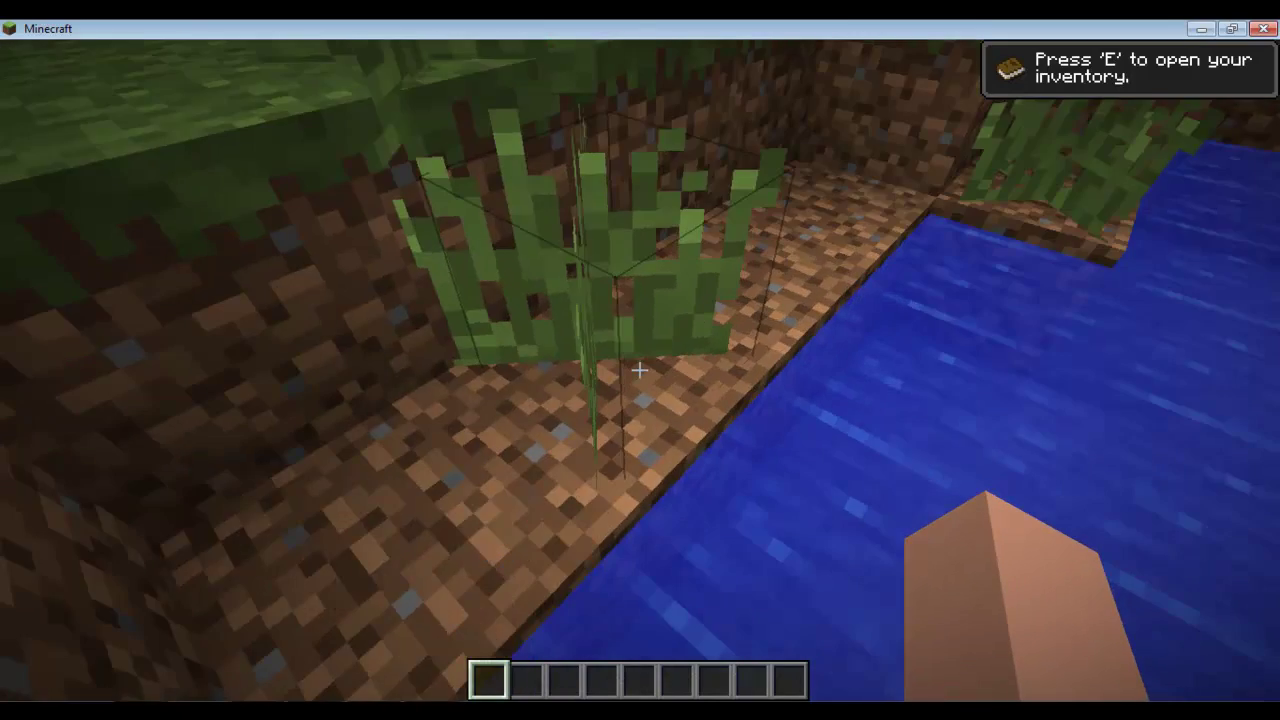
key(w)
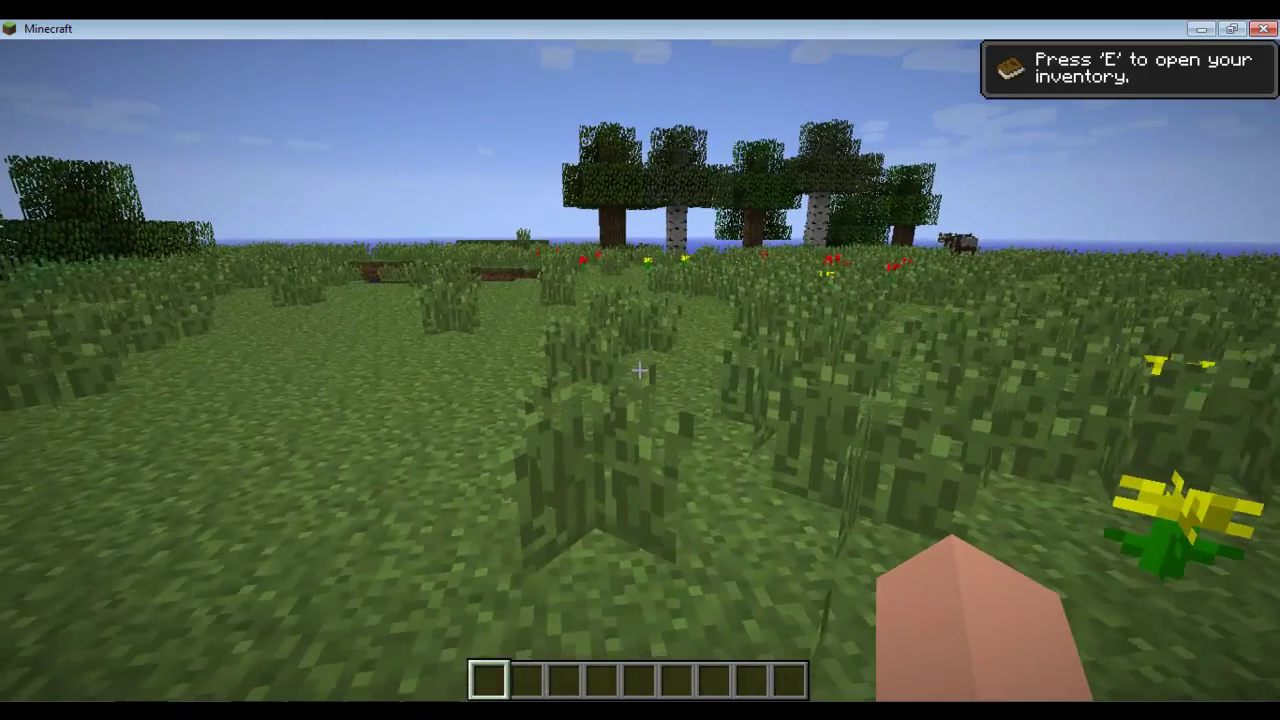
key(w)
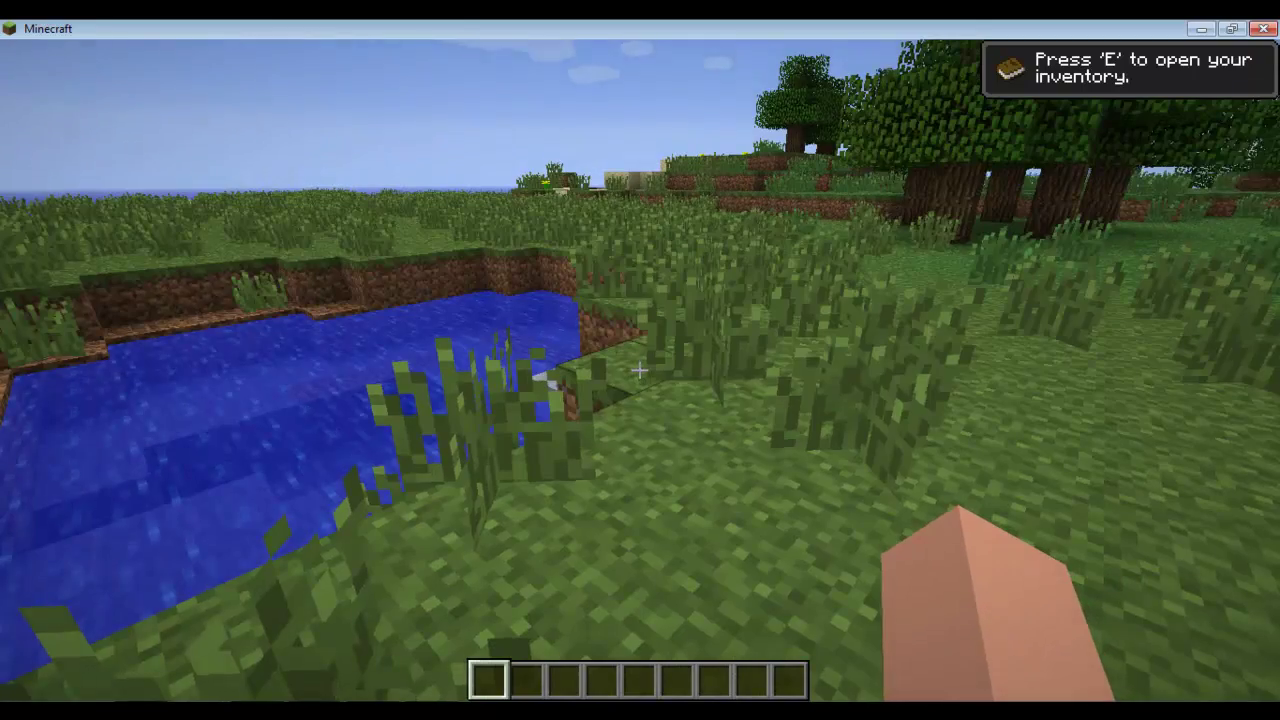
key(w)
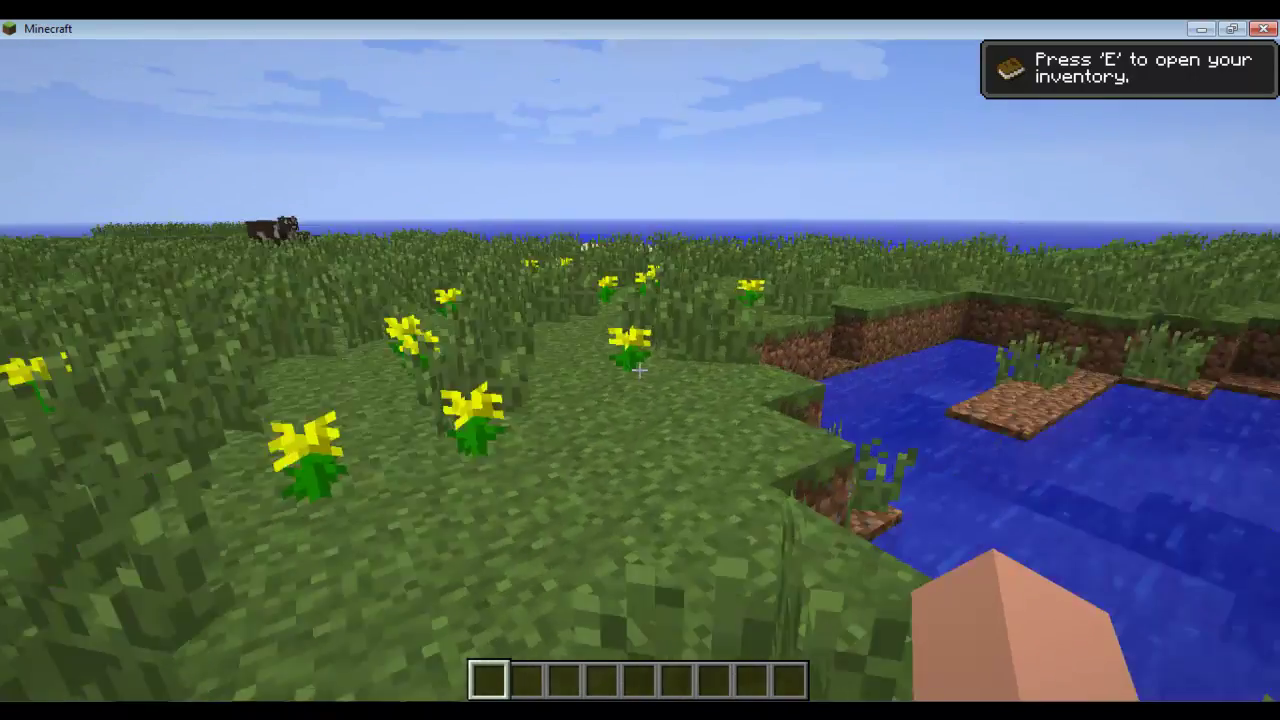
key(w)
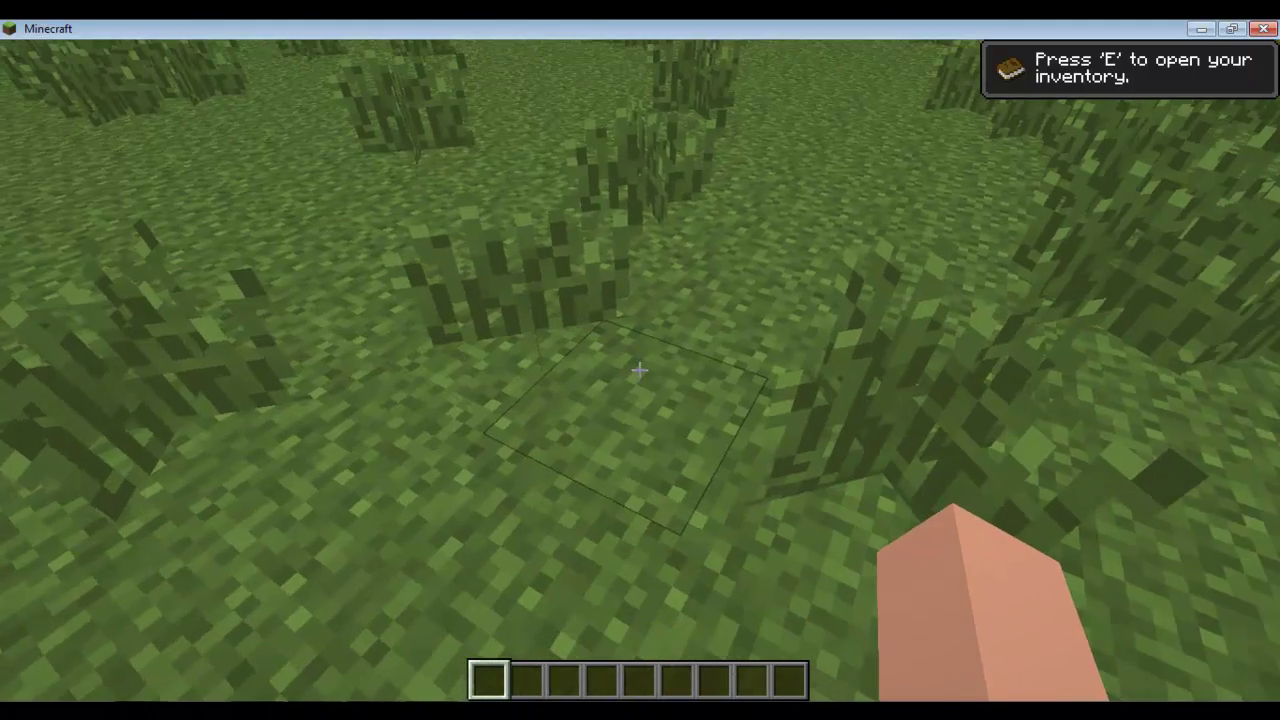
click(640, 370)
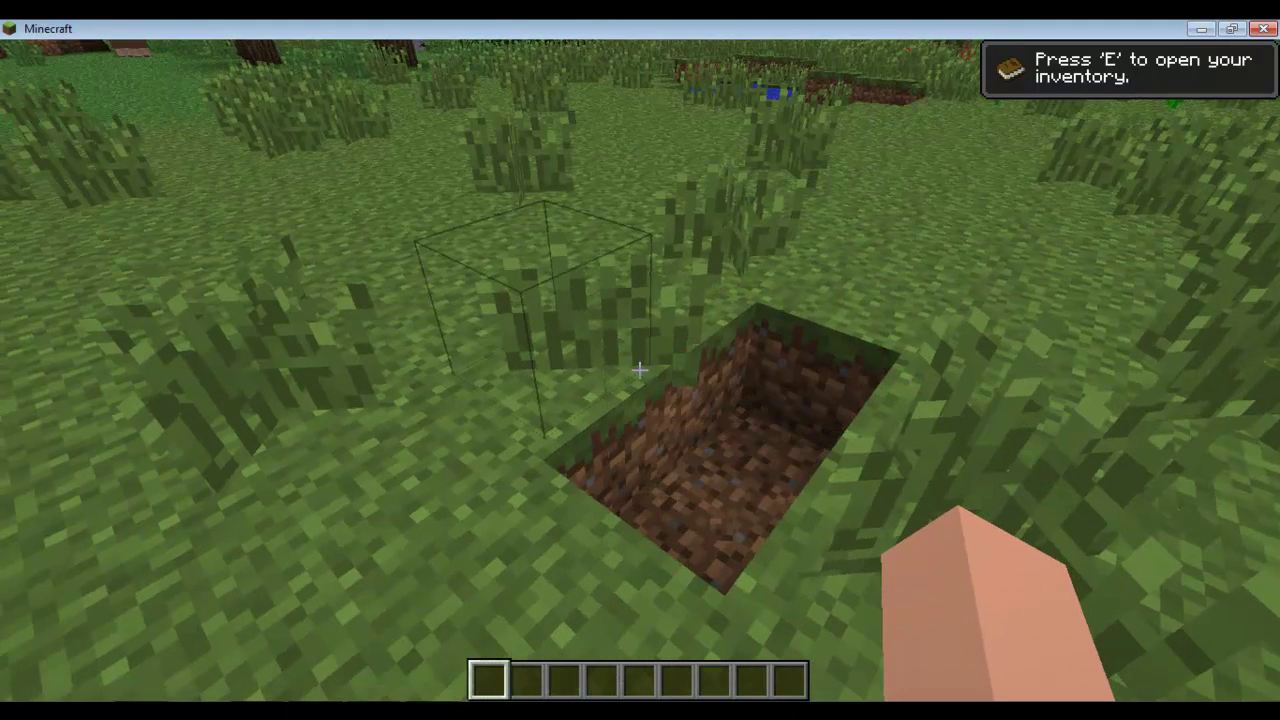
Step: Lower the sound volume to 26% in the game options
key(Escape)
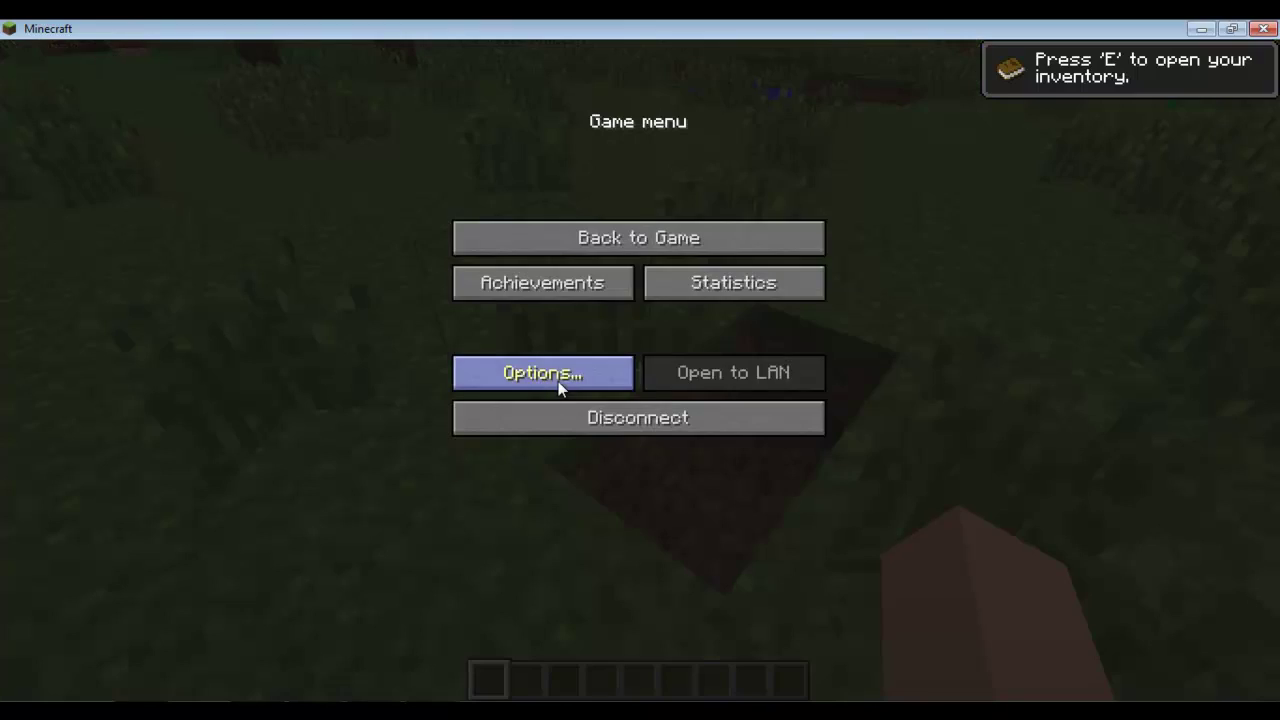
click(555, 375)
drag(873, 143, 726, 142)
key(Escape)
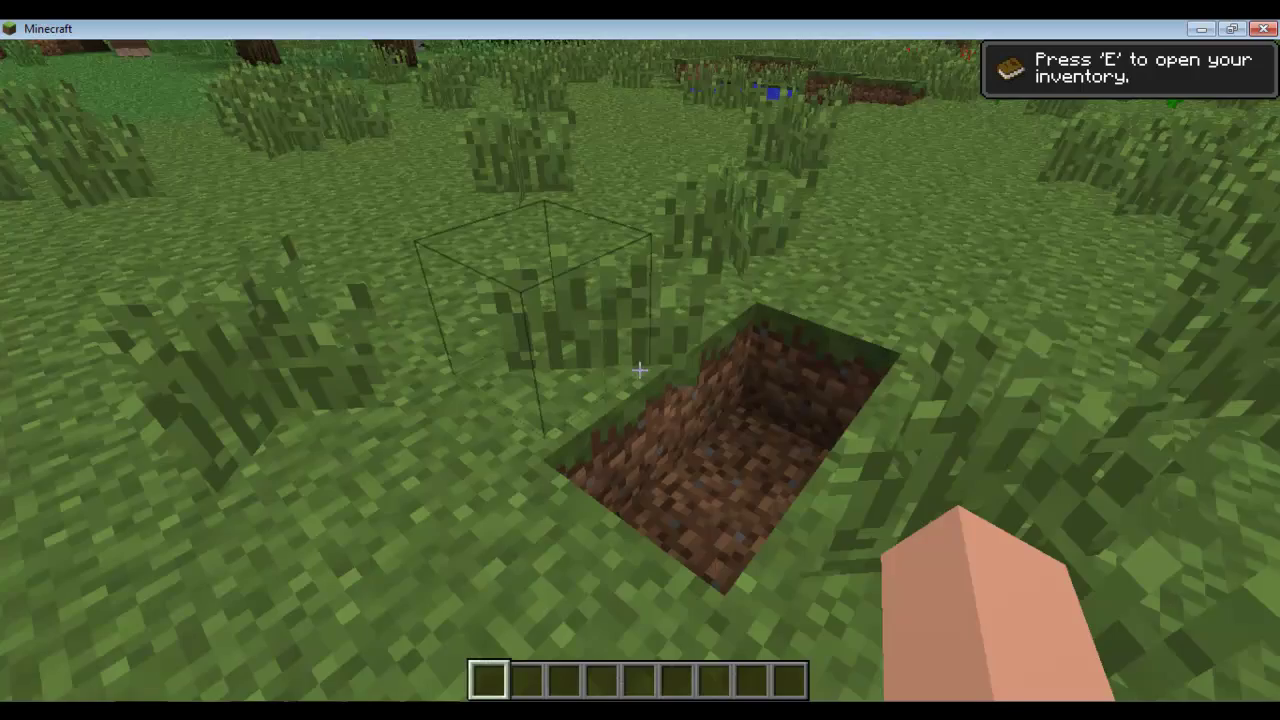
Step: Break the tall grass ahead, then disconnect from the world to the title screen
click(640, 370)
click(640, 370)
click(640, 370)
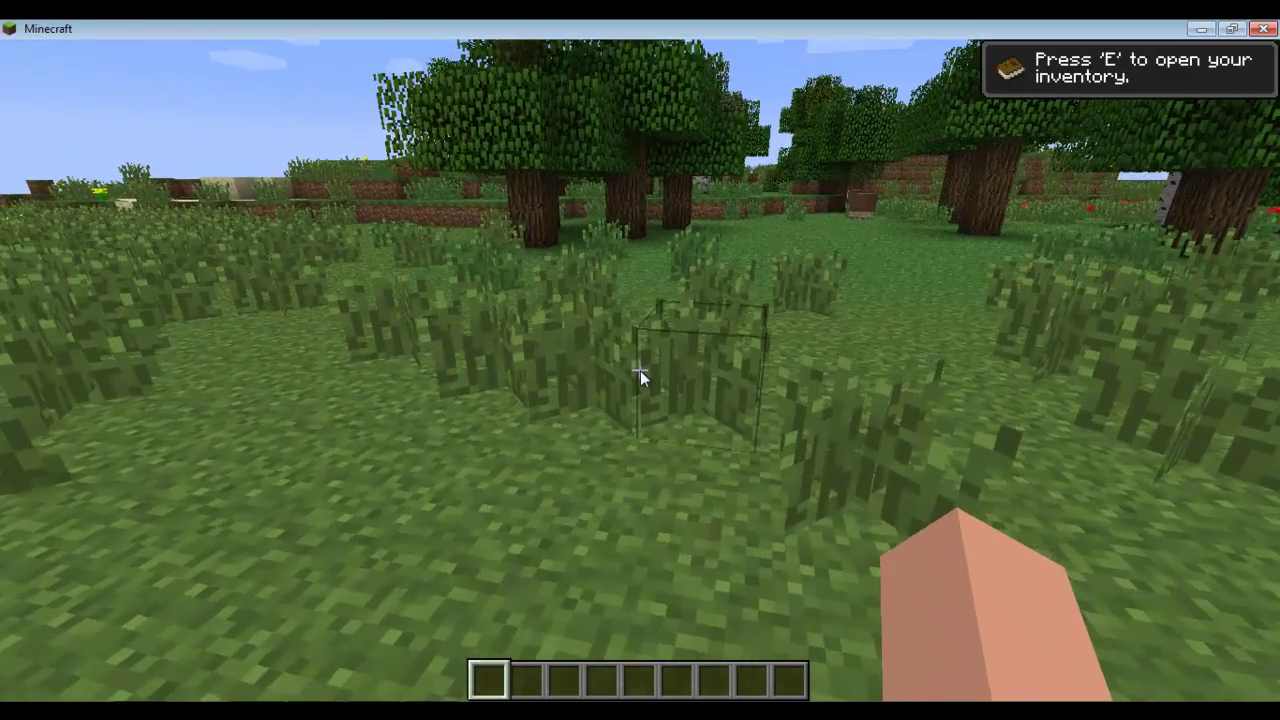
key(Escape)
click(660, 417)
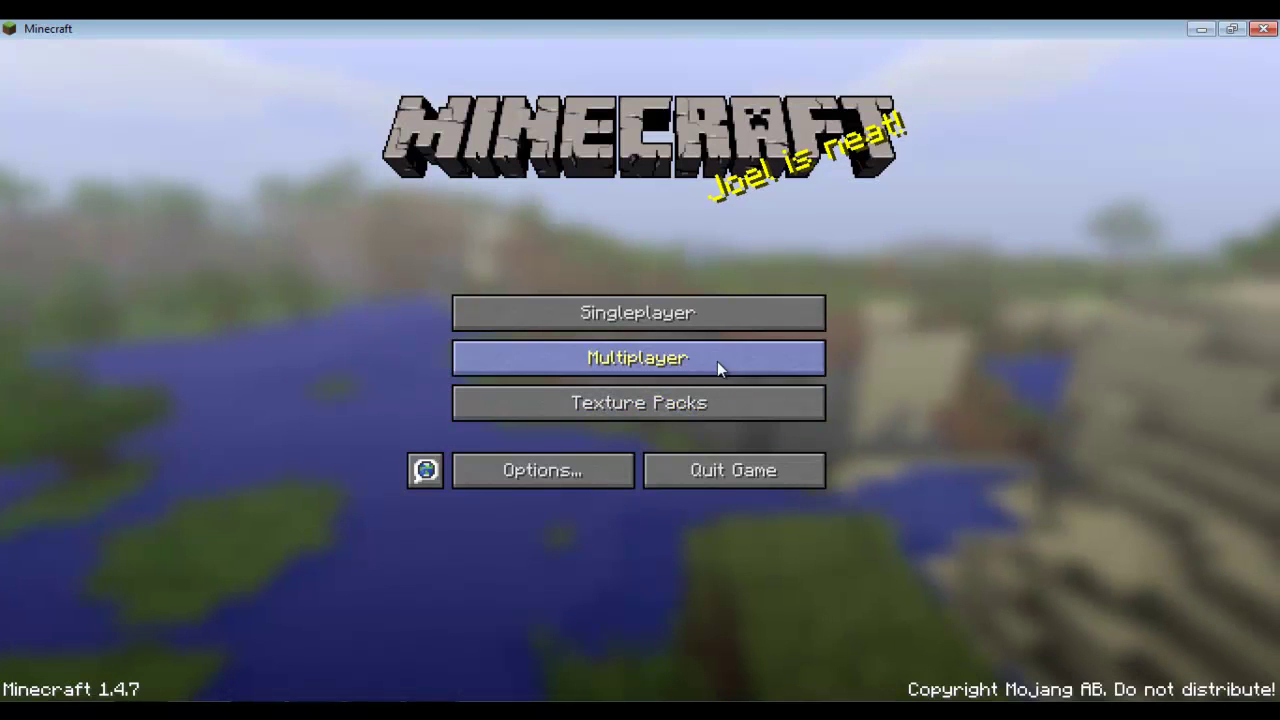
Step: Quit Minecraft and launch LogMeIn Hamachi from the Start menu's LogMeIn Hamachi folder
click(762, 487)
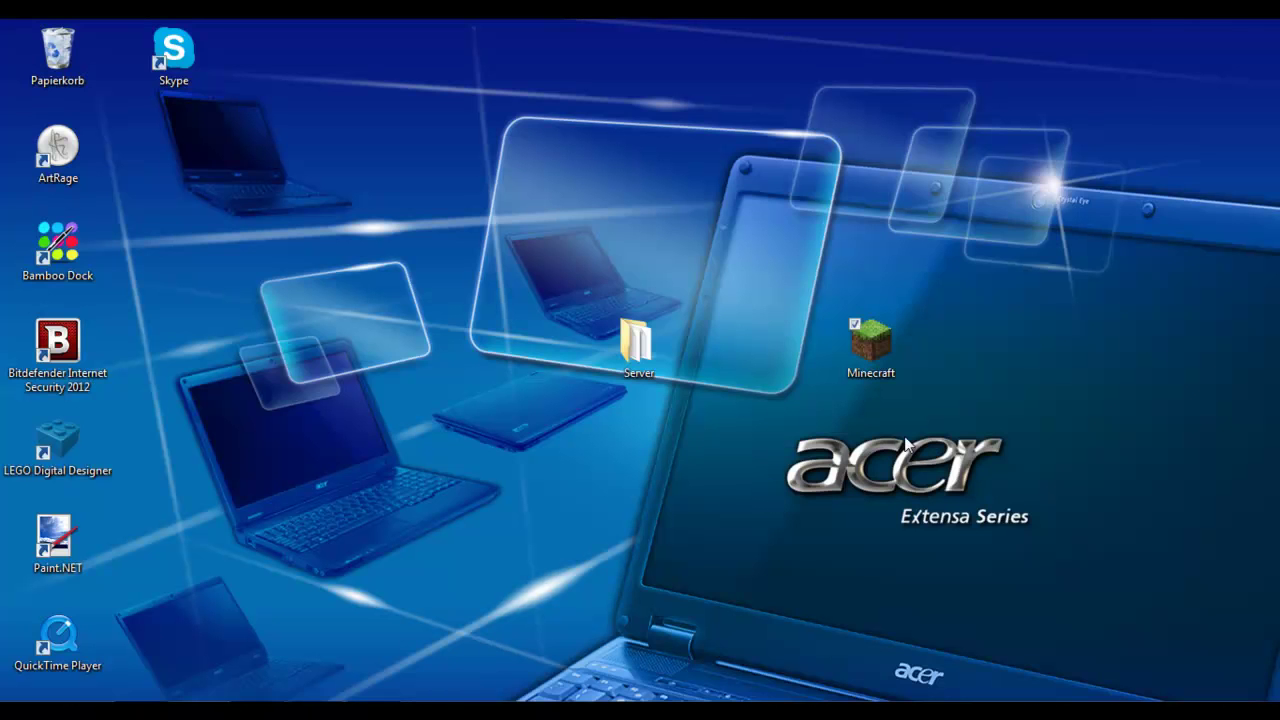
click(1082, 710)
click(22, 712)
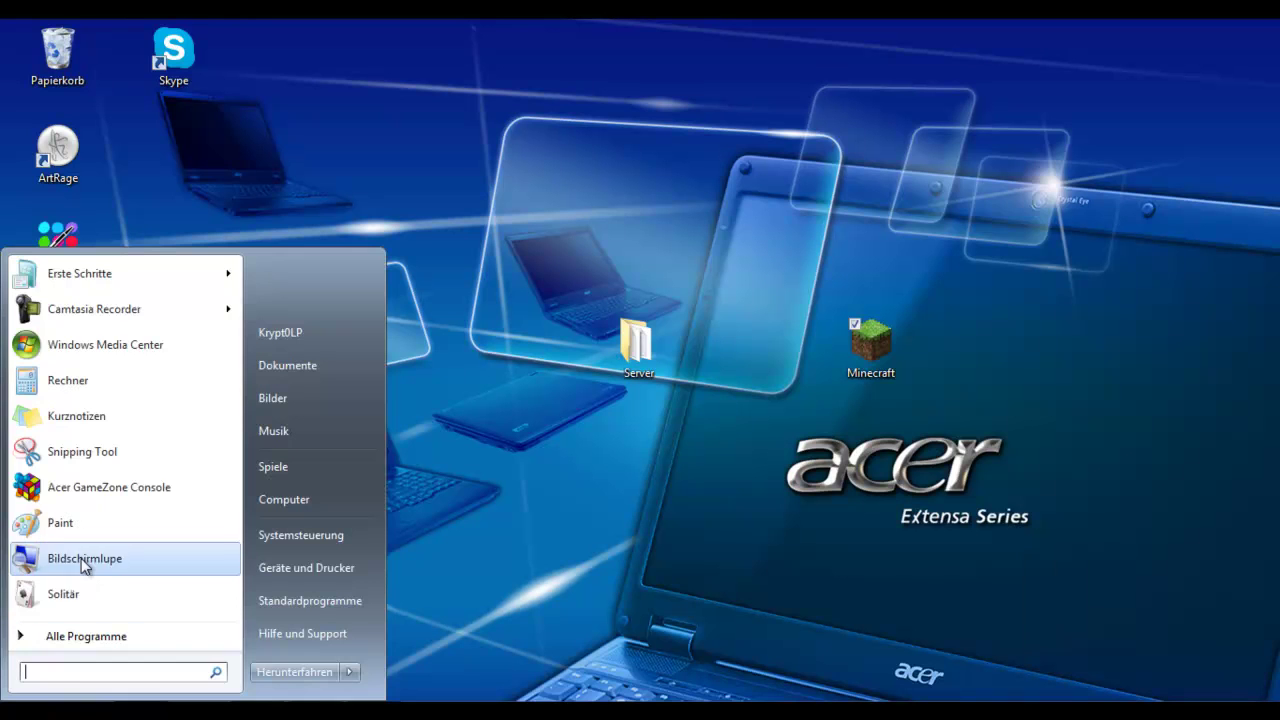
click(100, 643)
scroll(135, 550, down, 6)
scroll(140, 525, down, 1)
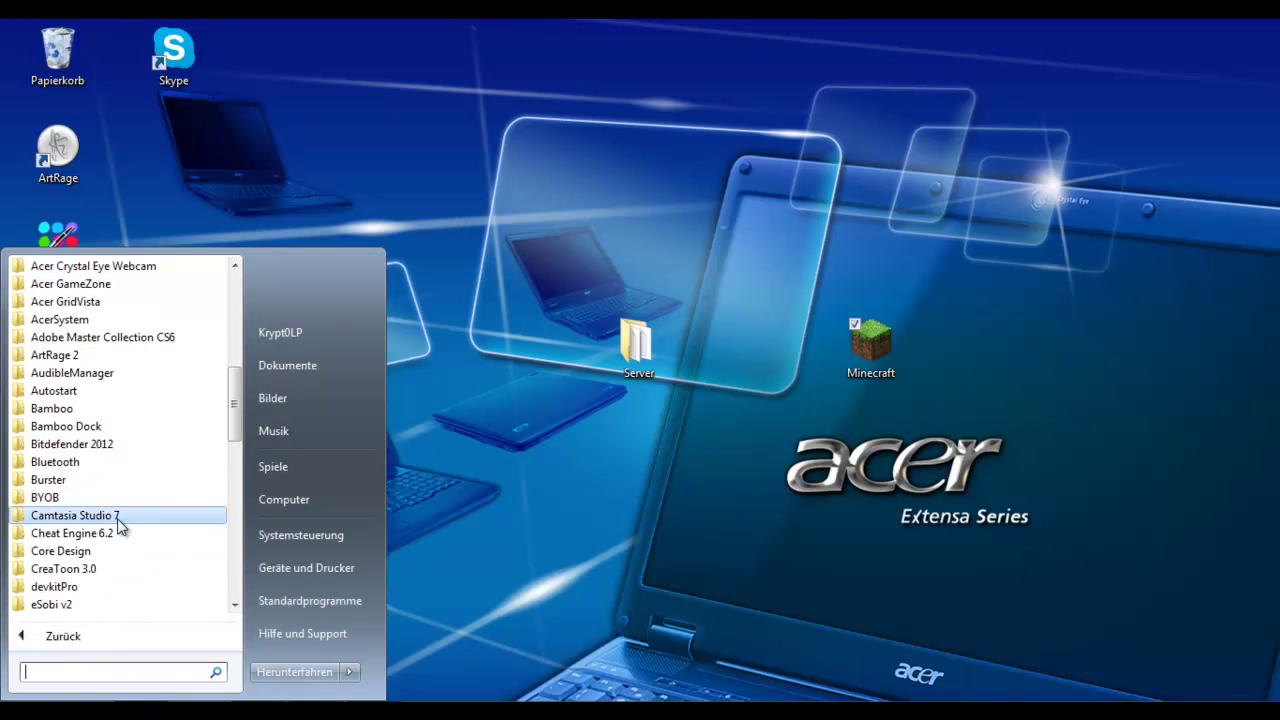
scroll(125, 528, down, 5)
click(77, 551)
click(90, 569)
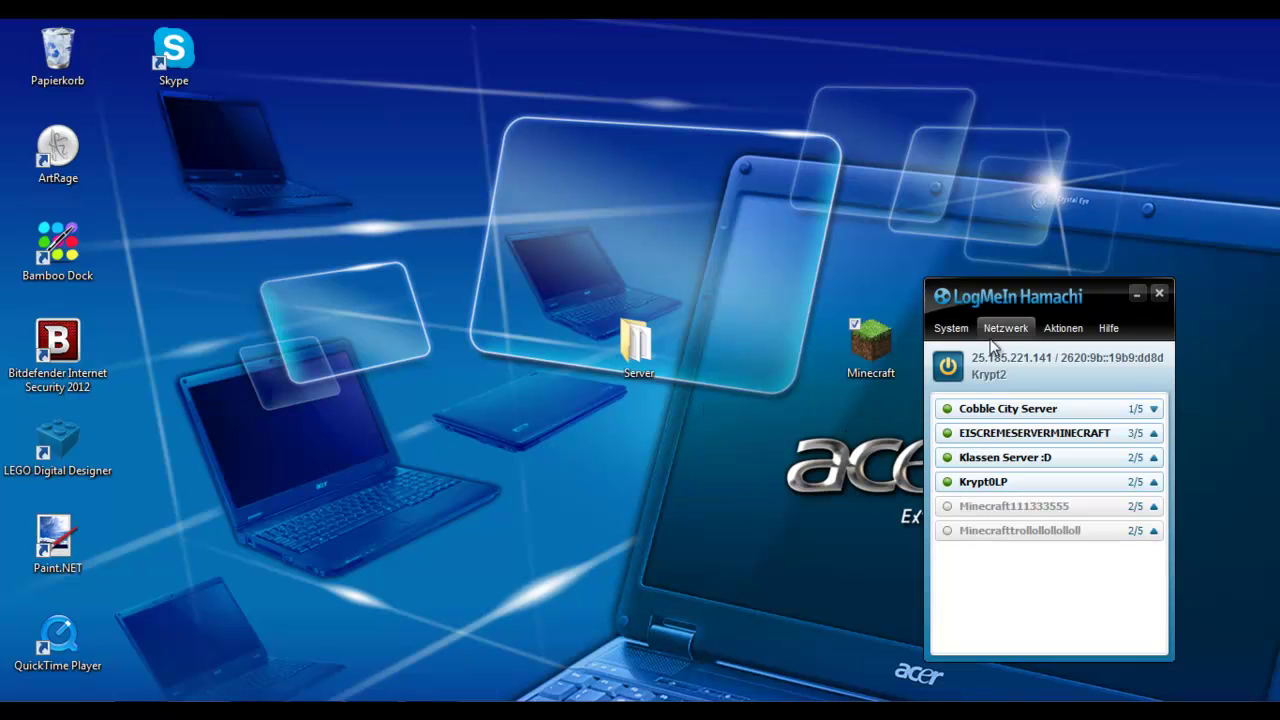
Step: Copy this computer's Hamachi IPv4 address, then stop the server with the 'stop' console command
click(988, 362)
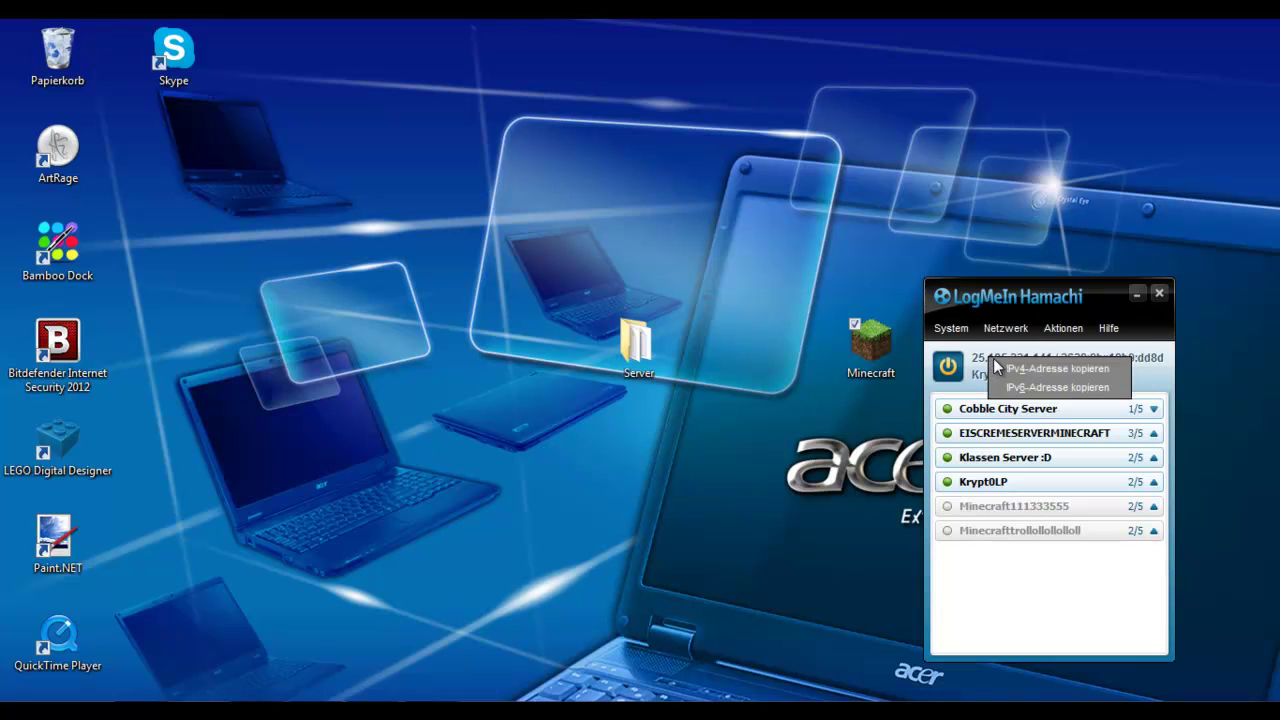
click(1012, 369)
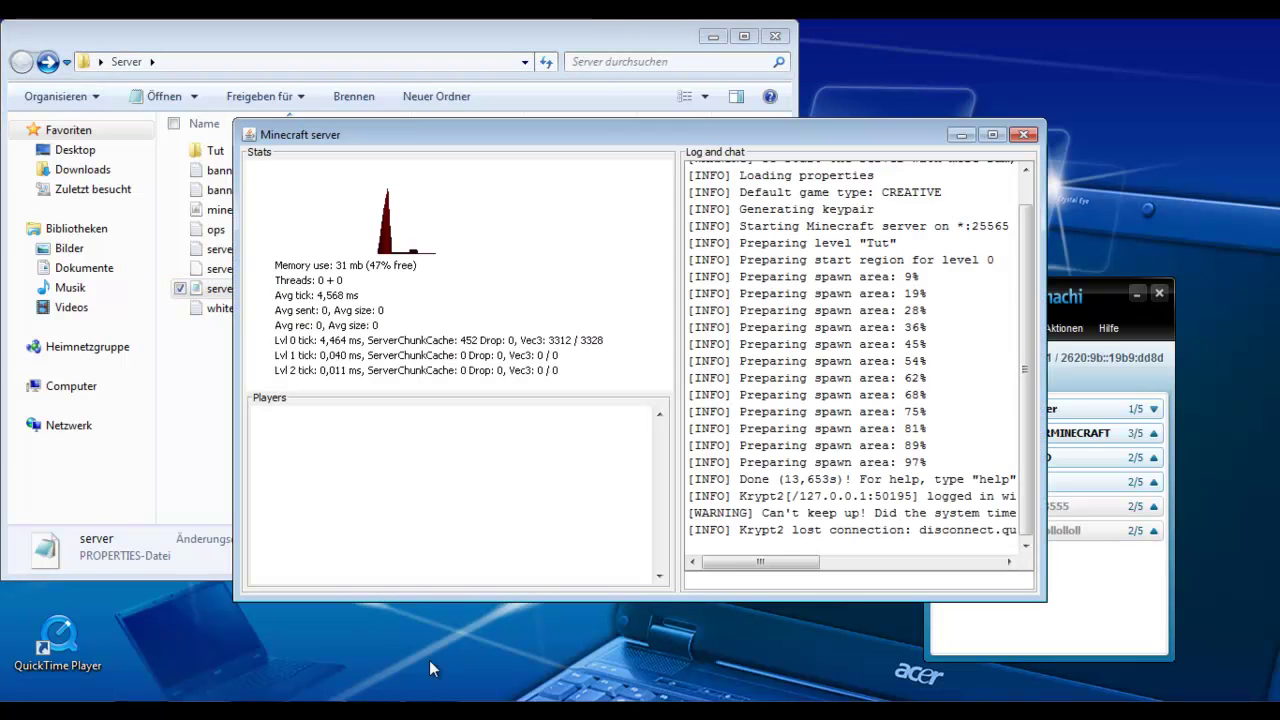
click(697, 580)
text(stop)
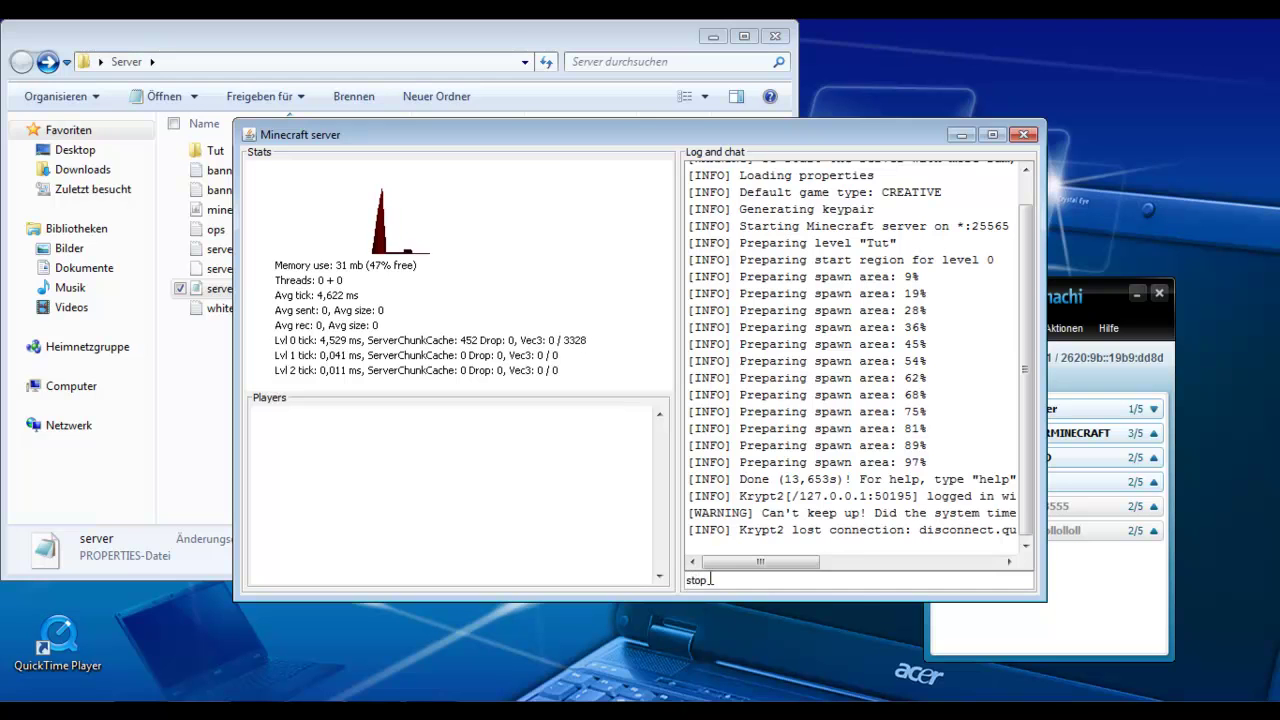
key(Return)
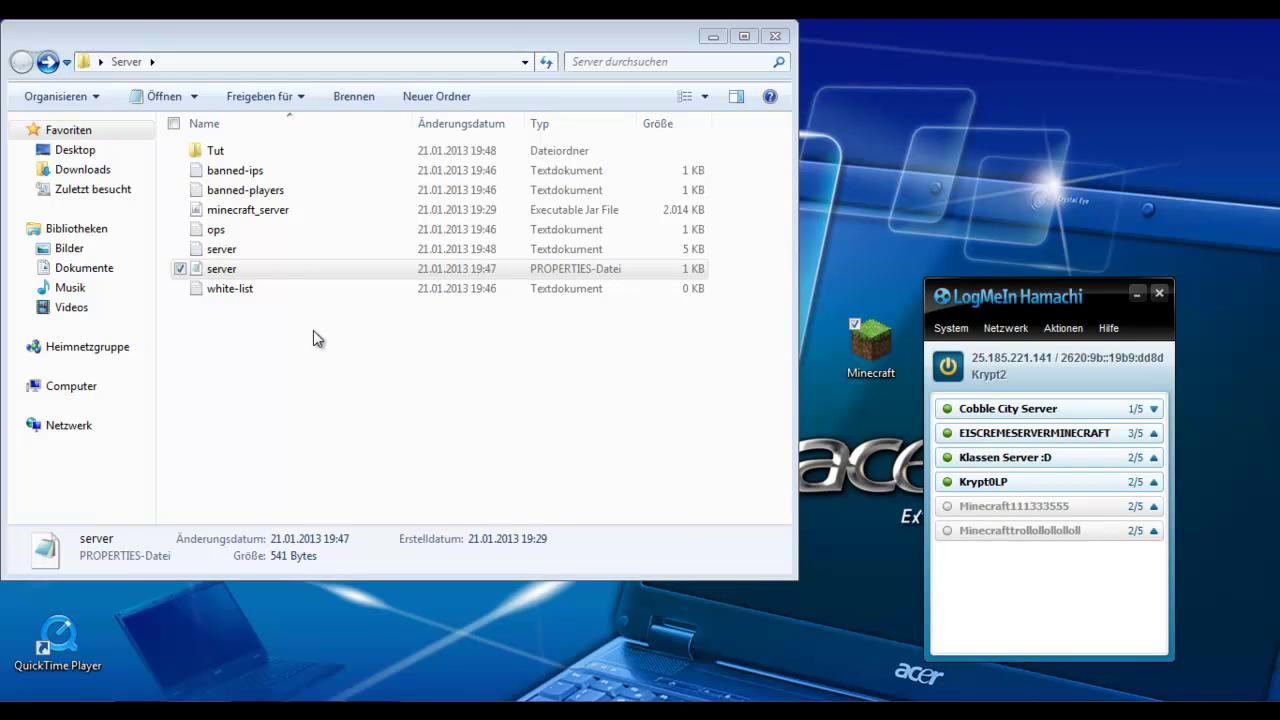
click(335, 365)
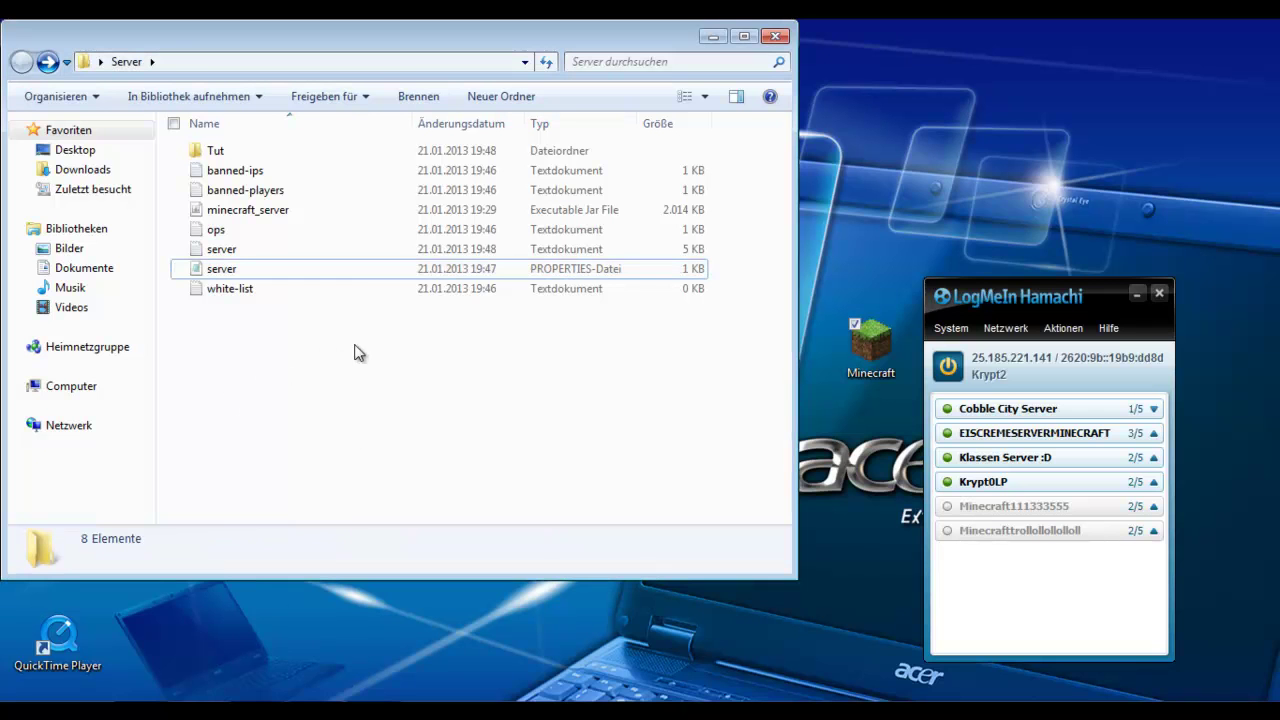
Step: Paste 25.185.221.141 after server-ip= in server.properties and save the file
double_click(235, 270)
click(244, 283)
text(25.185.221.141)
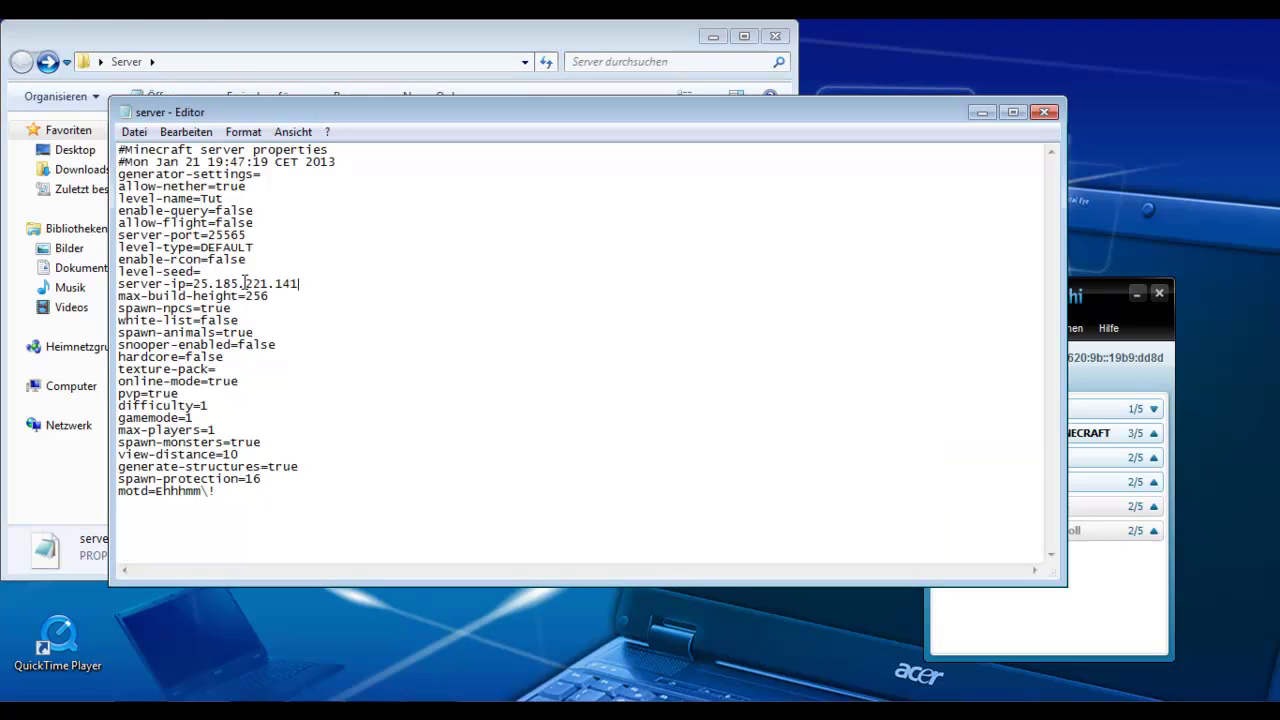
click(1044, 112)
click(538, 389)
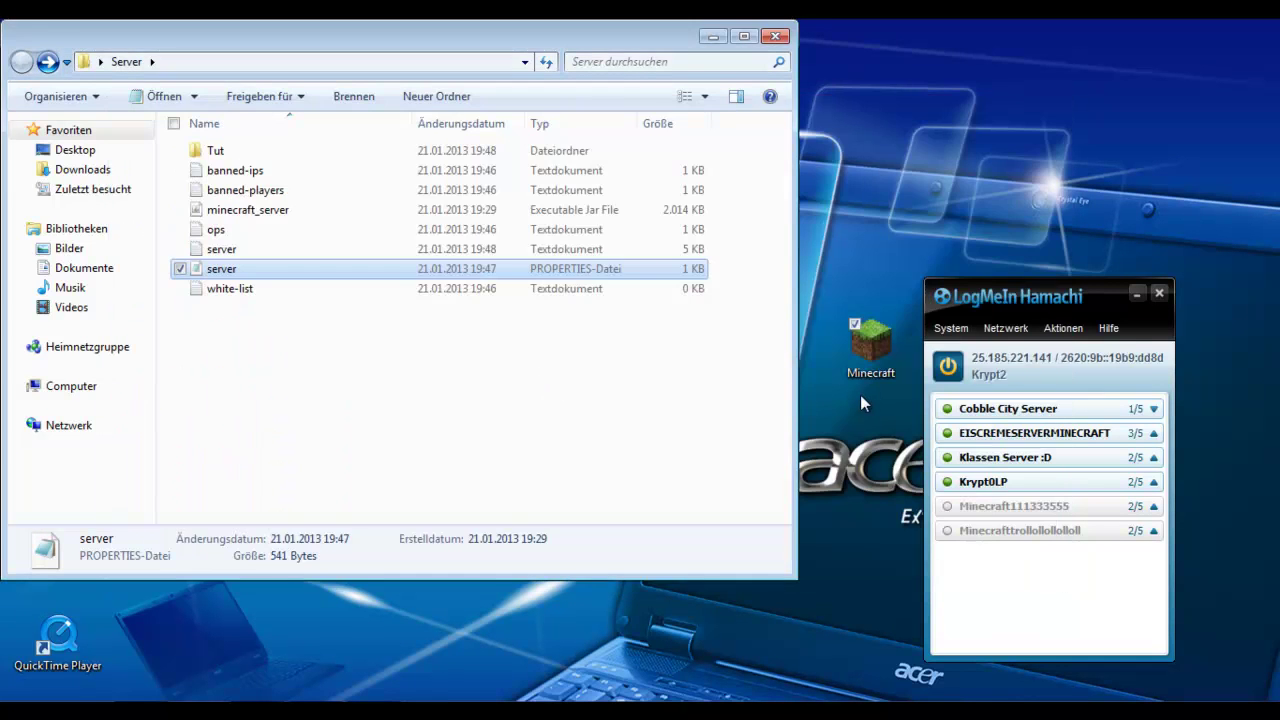
Step: Browse Hamachi's network options to find where to create a network
click(1026, 331)
click(1005, 328)
click(1005, 328)
Step: Create Hamachi network 'Tutorial_plugin_bääm' with a password entered and confirmed
click(1053, 352)
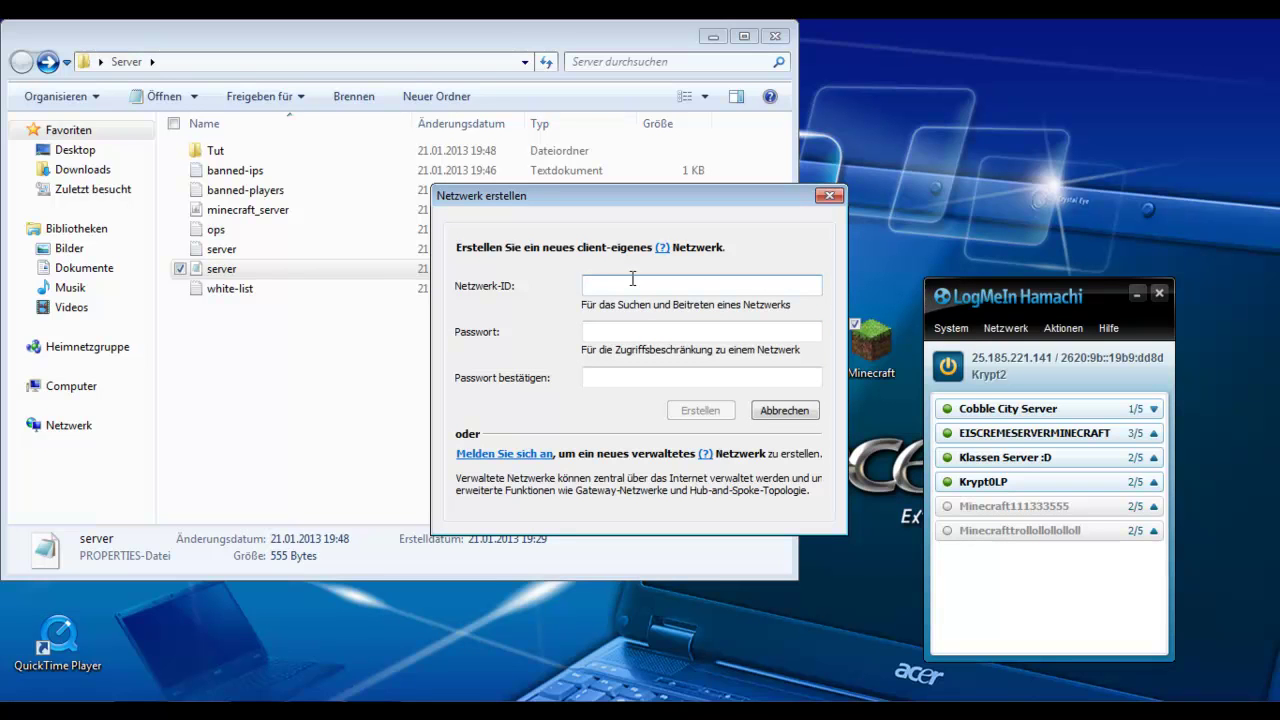
text(Tutorial)
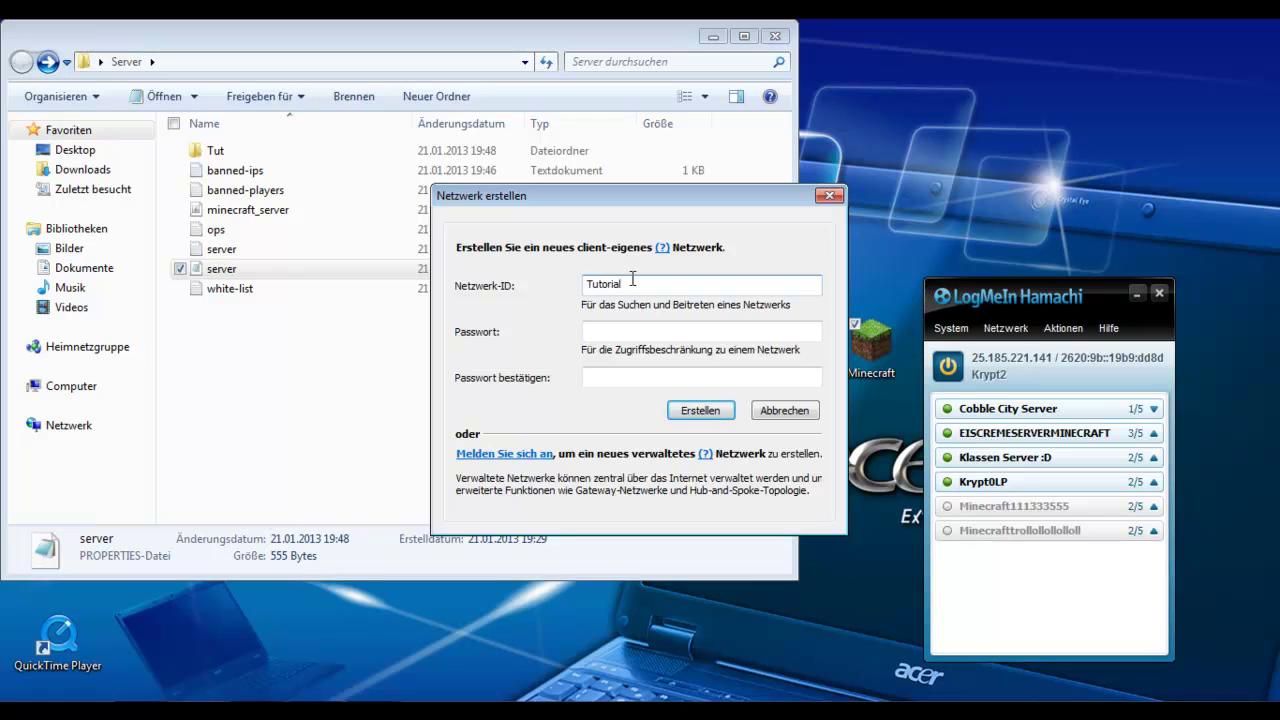
text(_plugin_bääm)
click(677, 325)
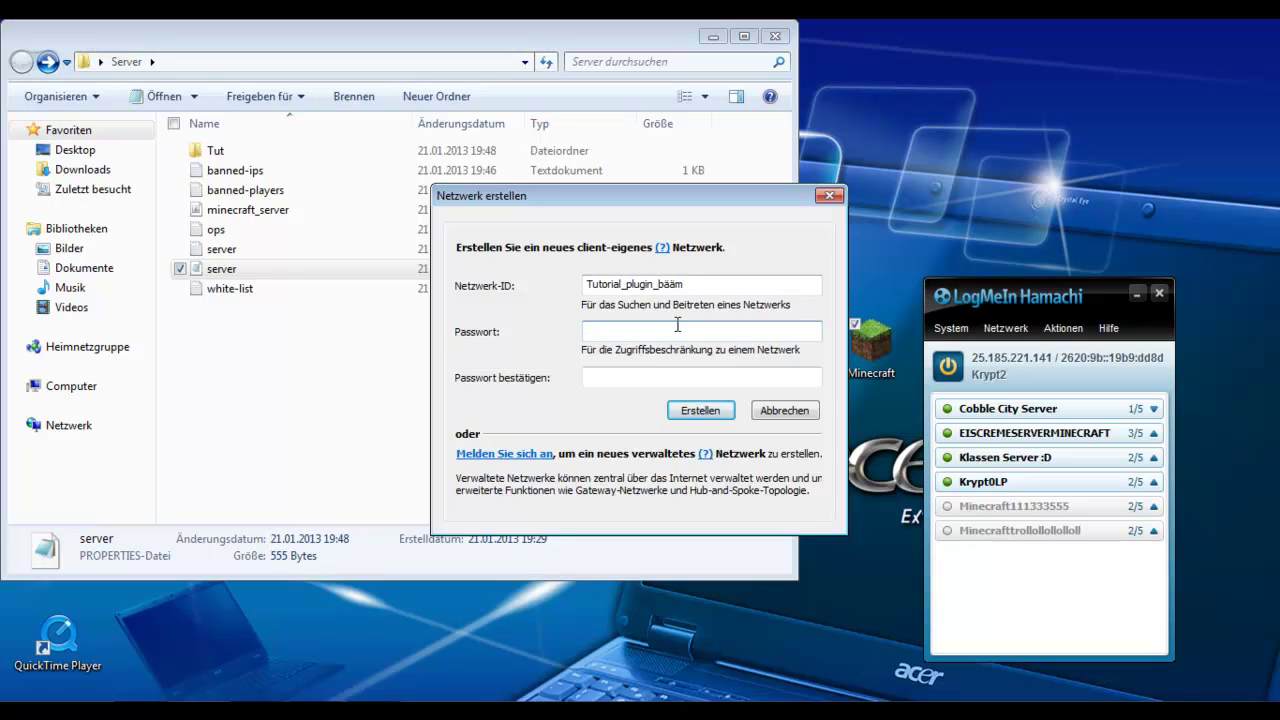
text(12345)
click(650, 380)
text(12345)
click(722, 414)
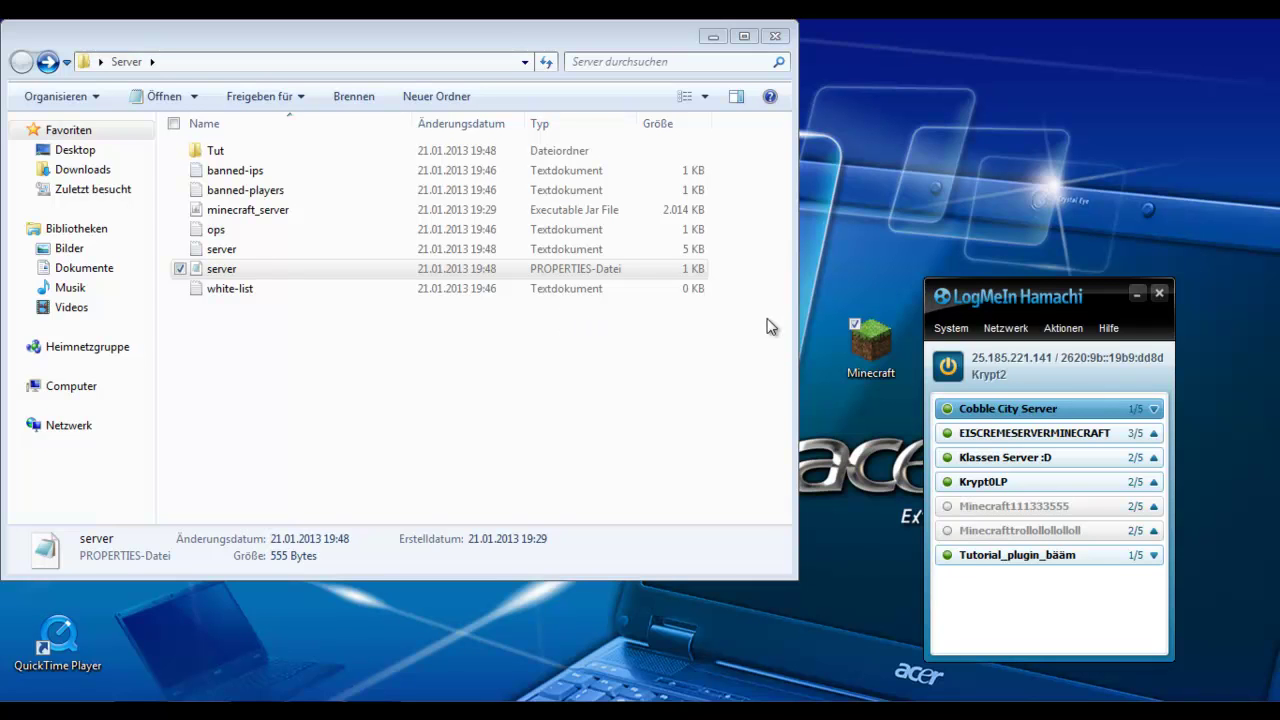
Step: Try joining network 'Tutorial_plugin_bääm' with its password, then close the join dialog and Hamachi
click(1012, 328)
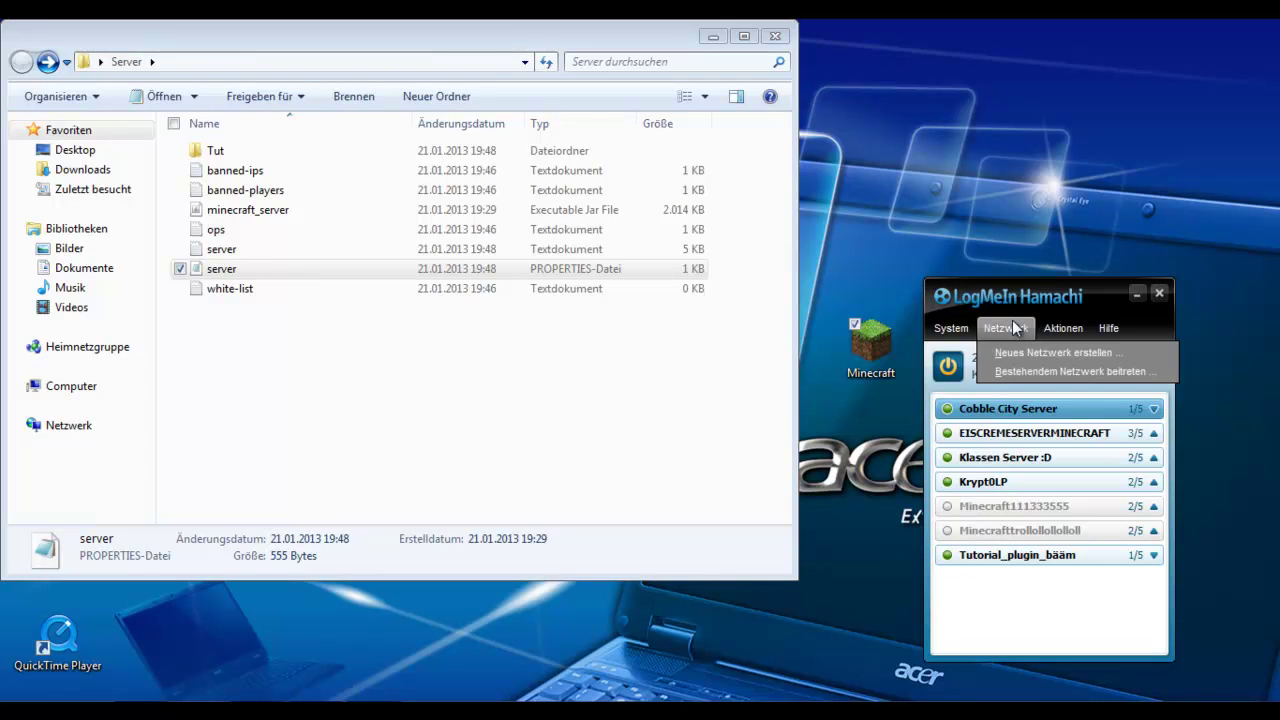
click(1023, 373)
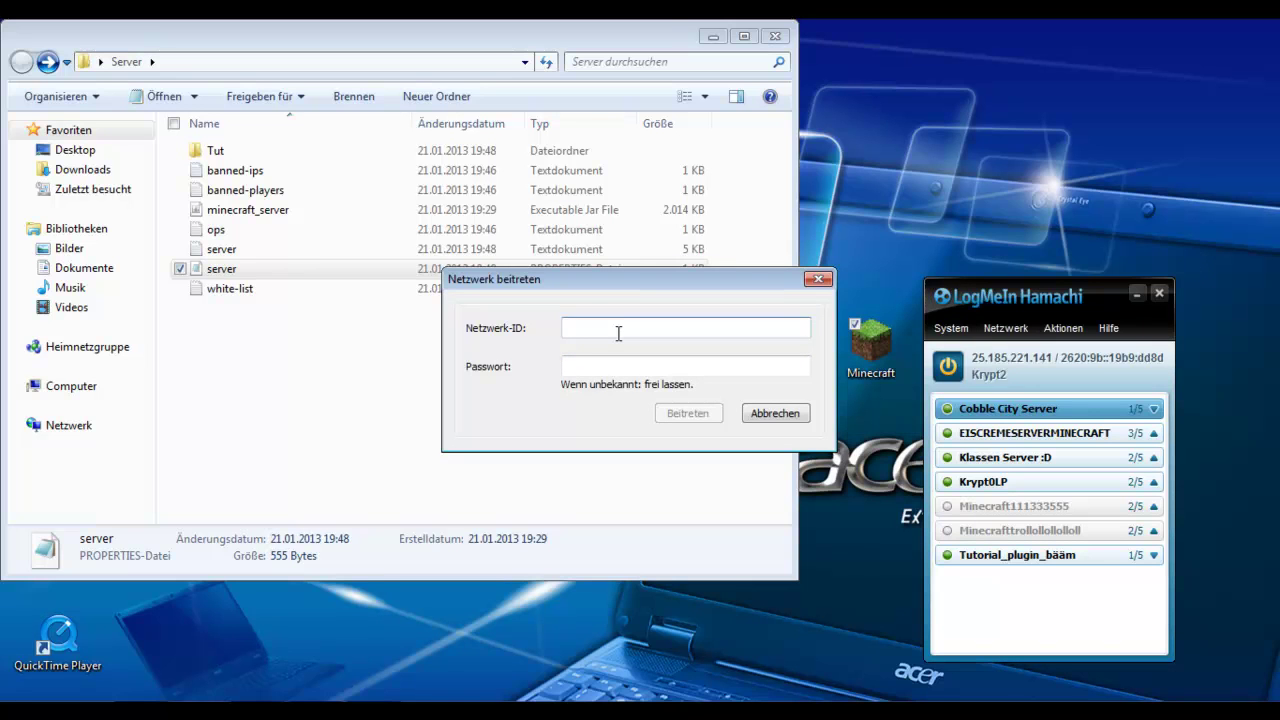
text(T)
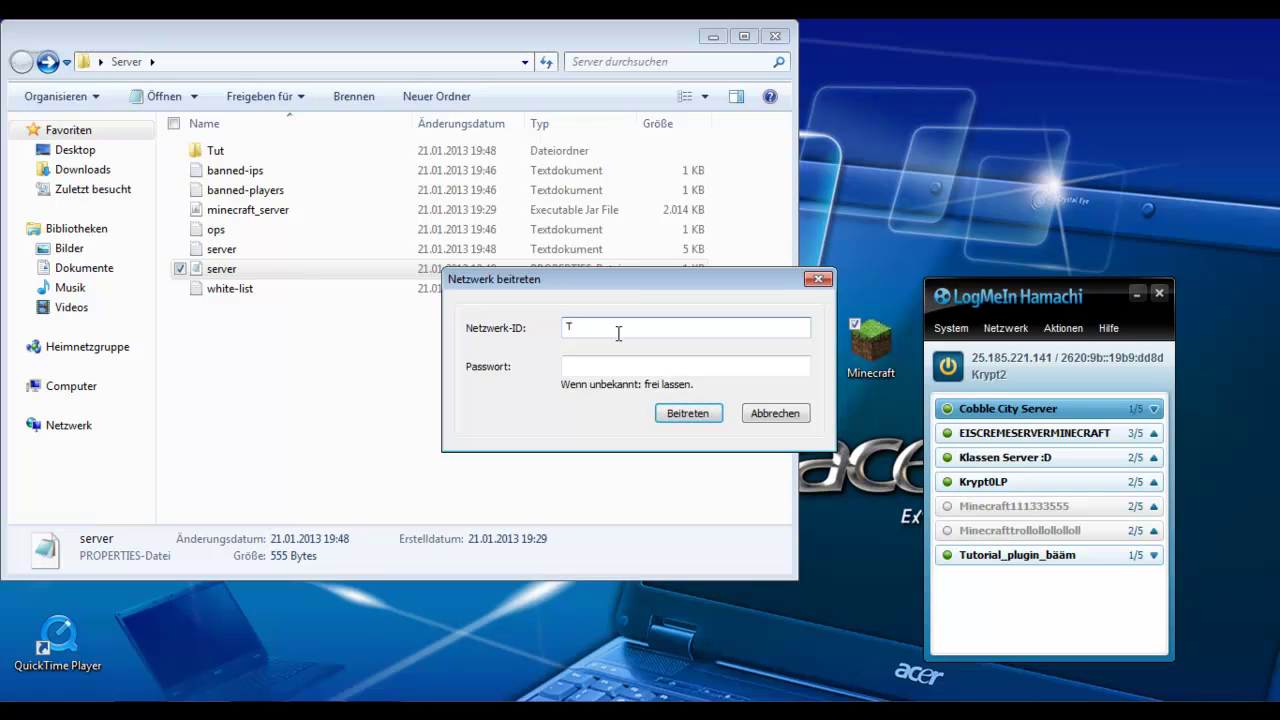
text(utorial_plugin_bääm)
click(644, 366)
text(****)
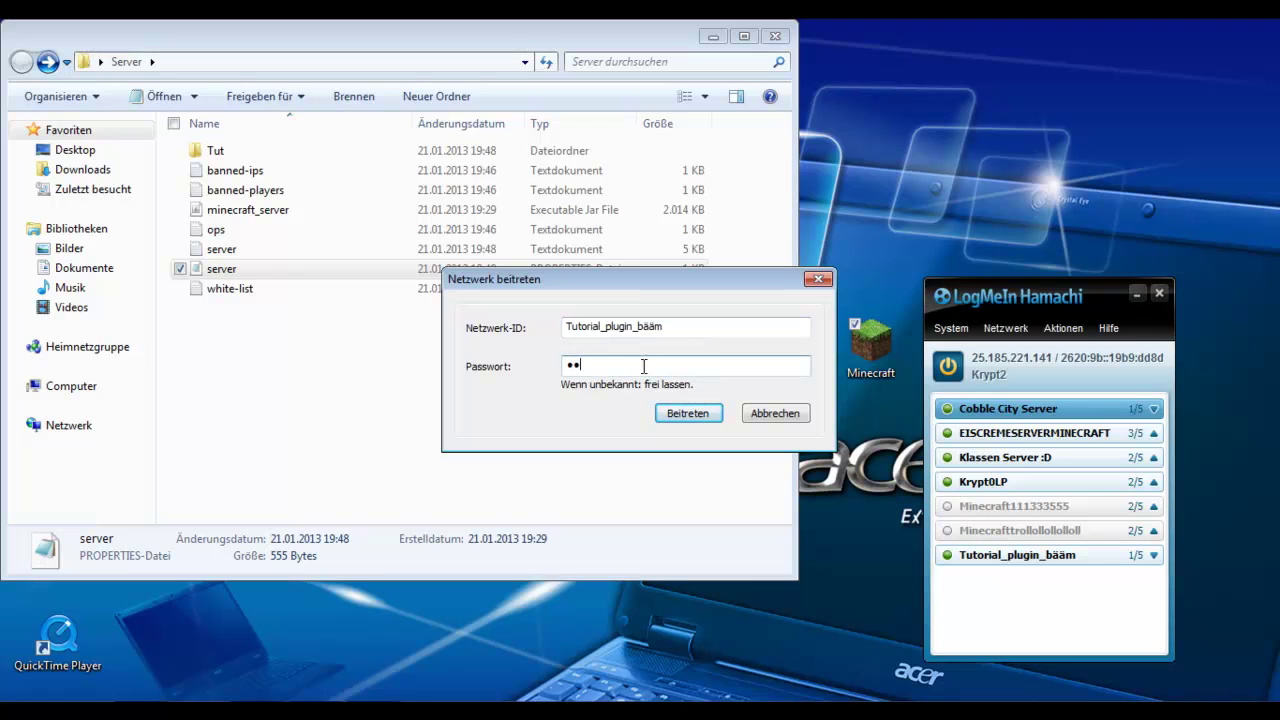
click(672, 412)
text(*)
click(704, 412)
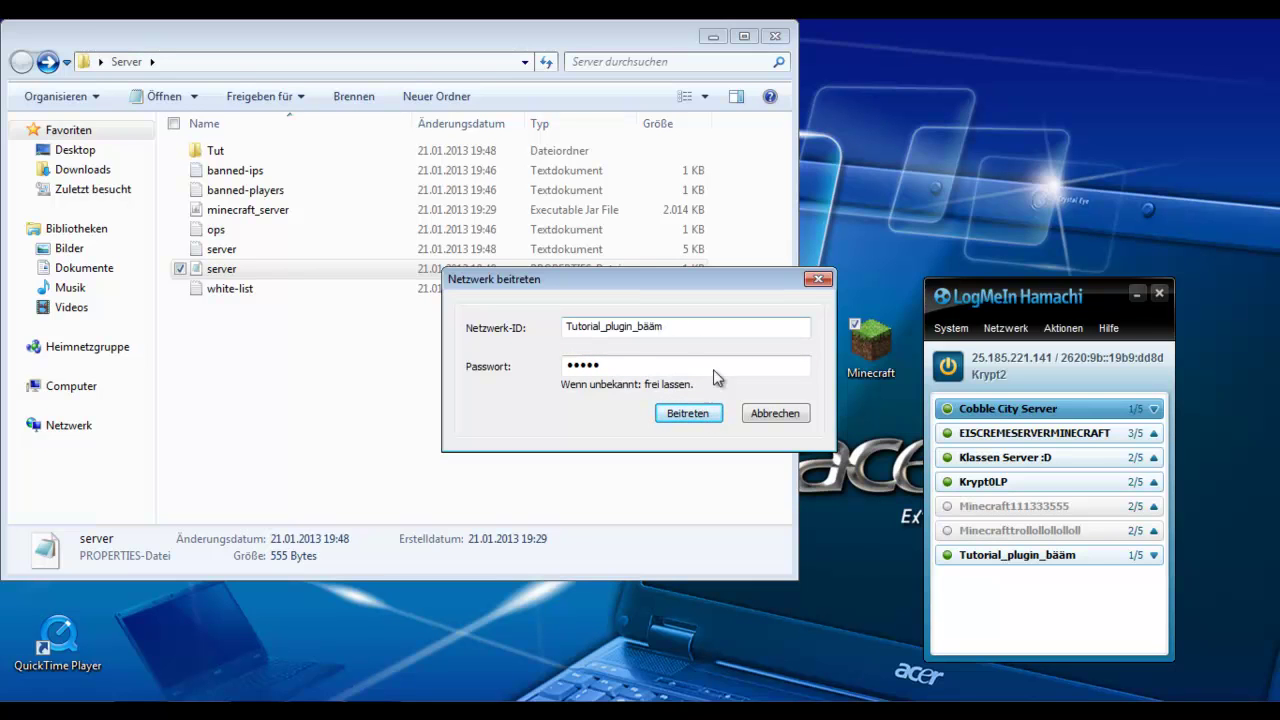
click(818, 279)
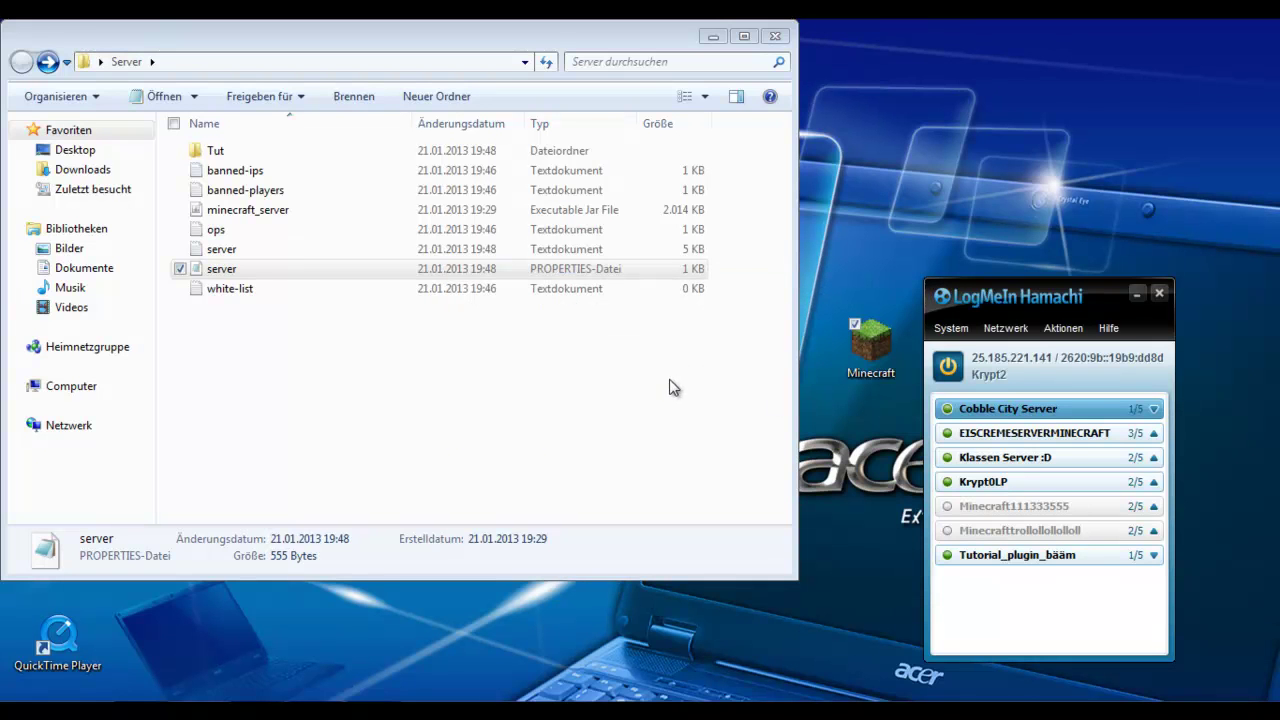
click(1160, 296)
Step: Launch Minecraft, log in, and direct-connect to server address 'localhost'
double_click(867, 362)
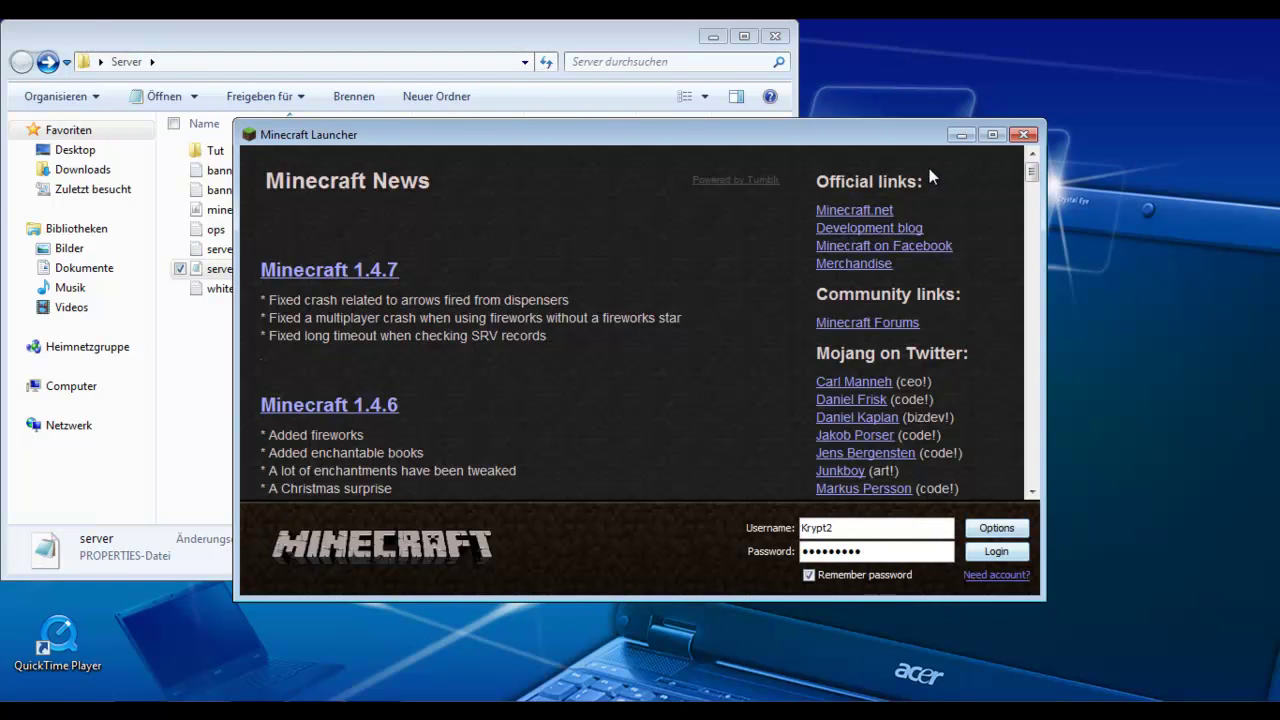
key(Return)
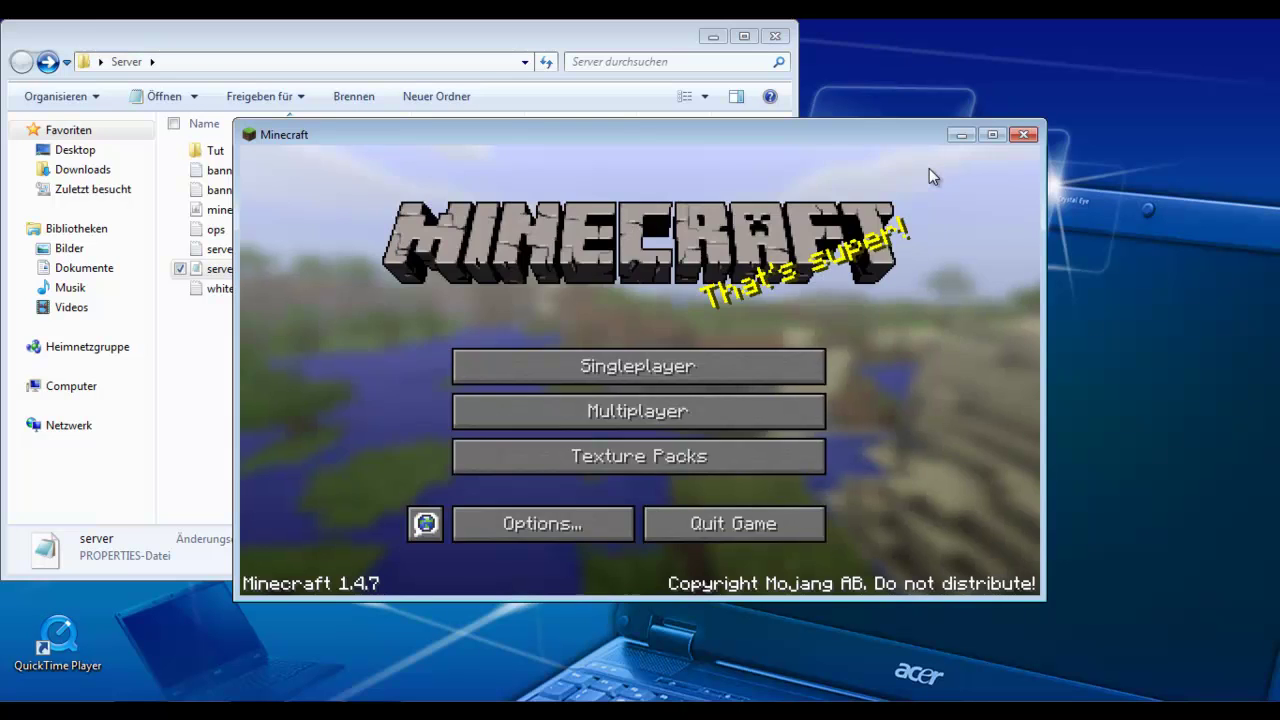
click(638, 411)
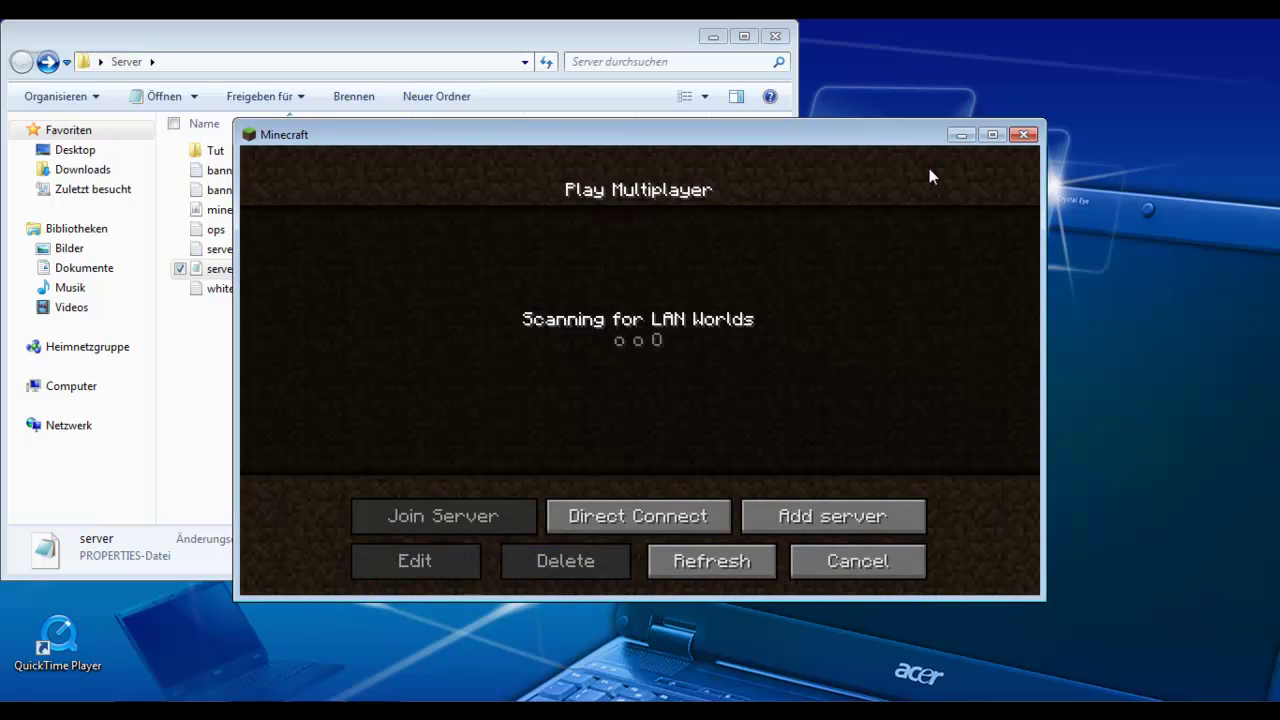
click(634, 514)
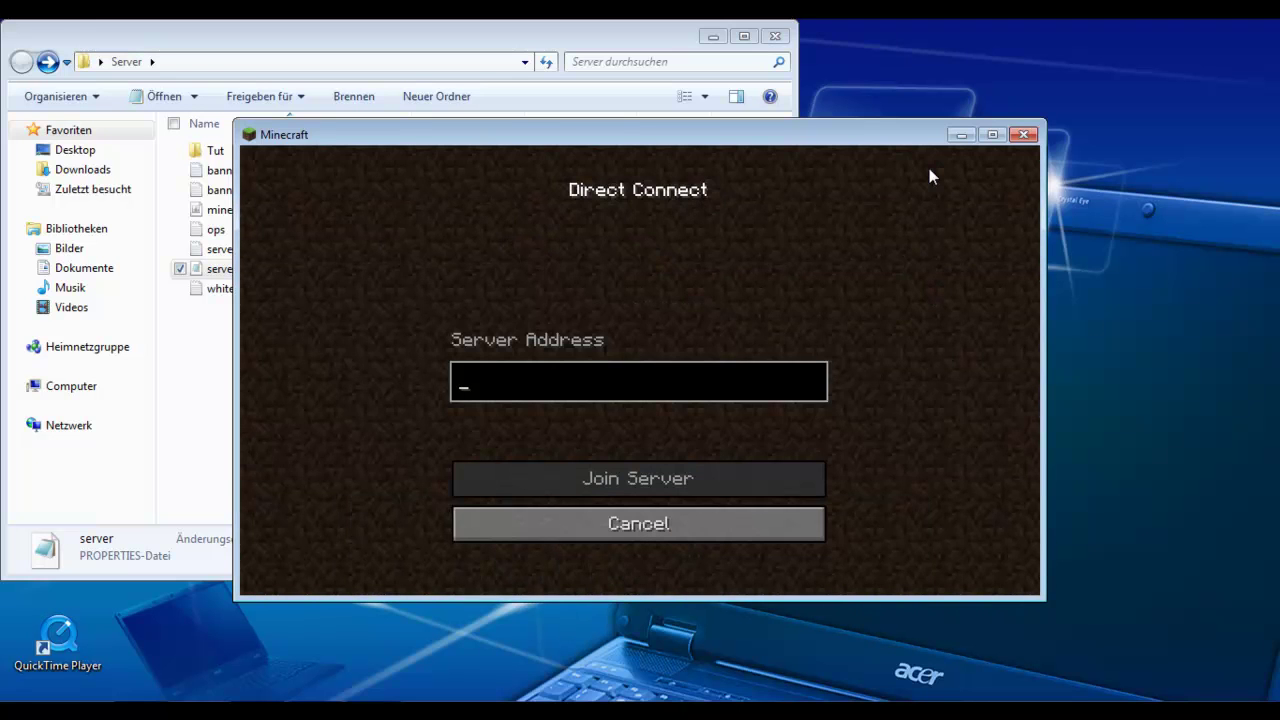
text(loca)
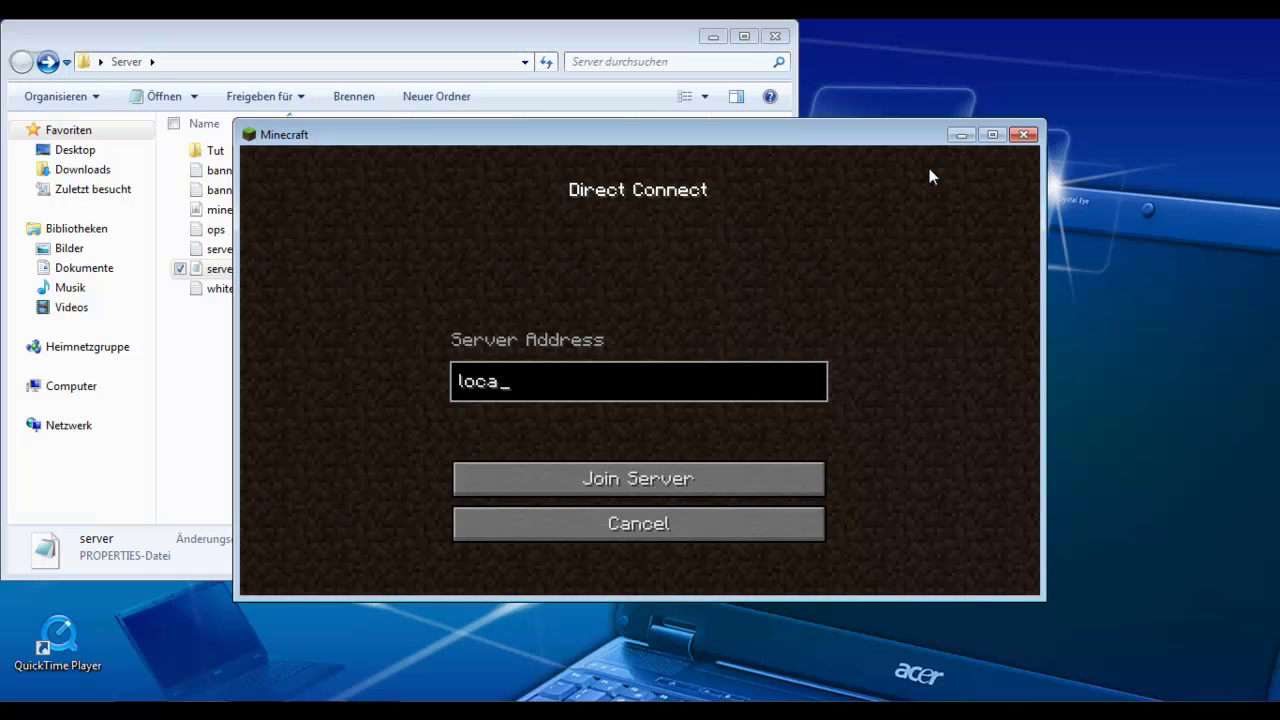
text(host)
key(Return)
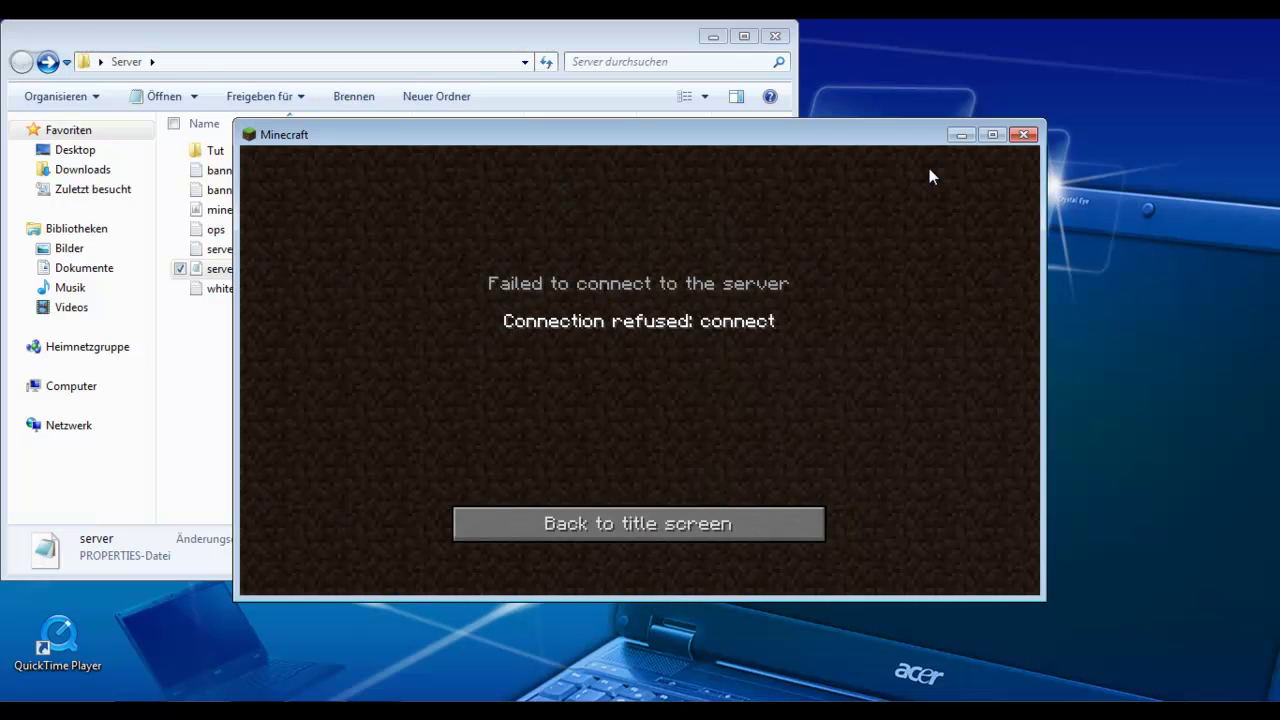
Step: After the refused connection, return via the title screen and Multiplayer to Direct Connect
click(638, 523)
click(638, 412)
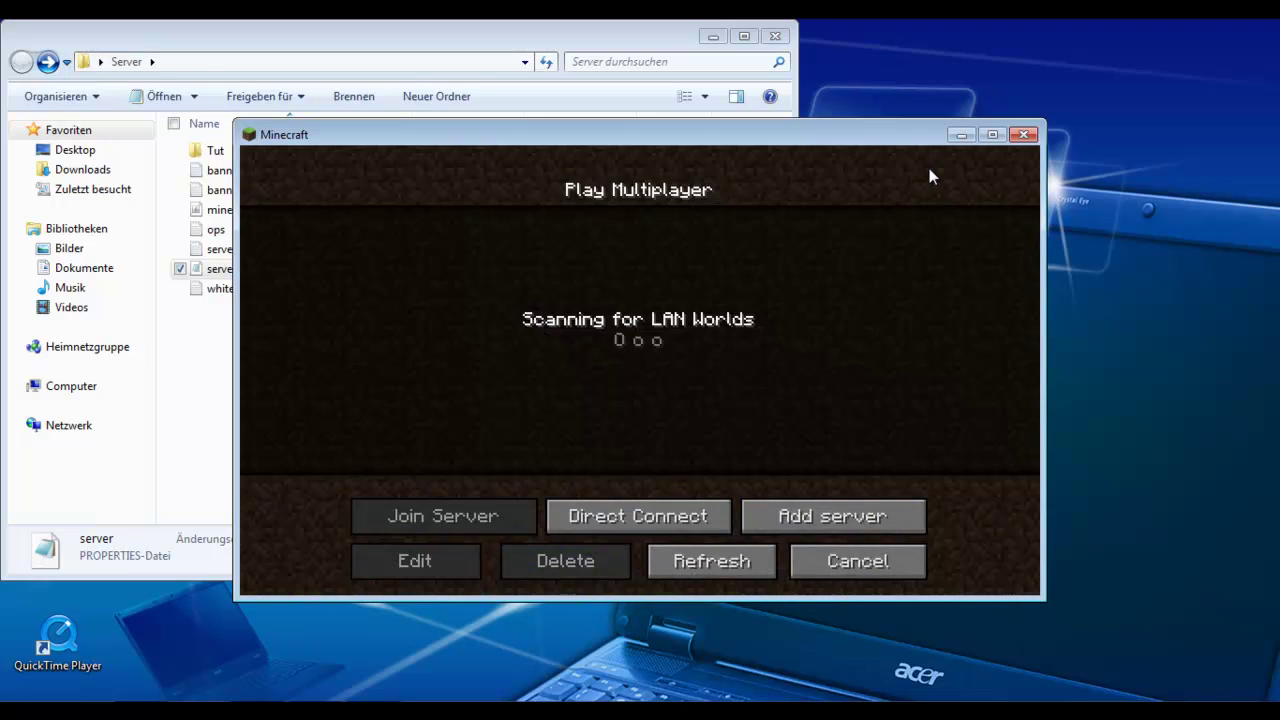
click(638, 516)
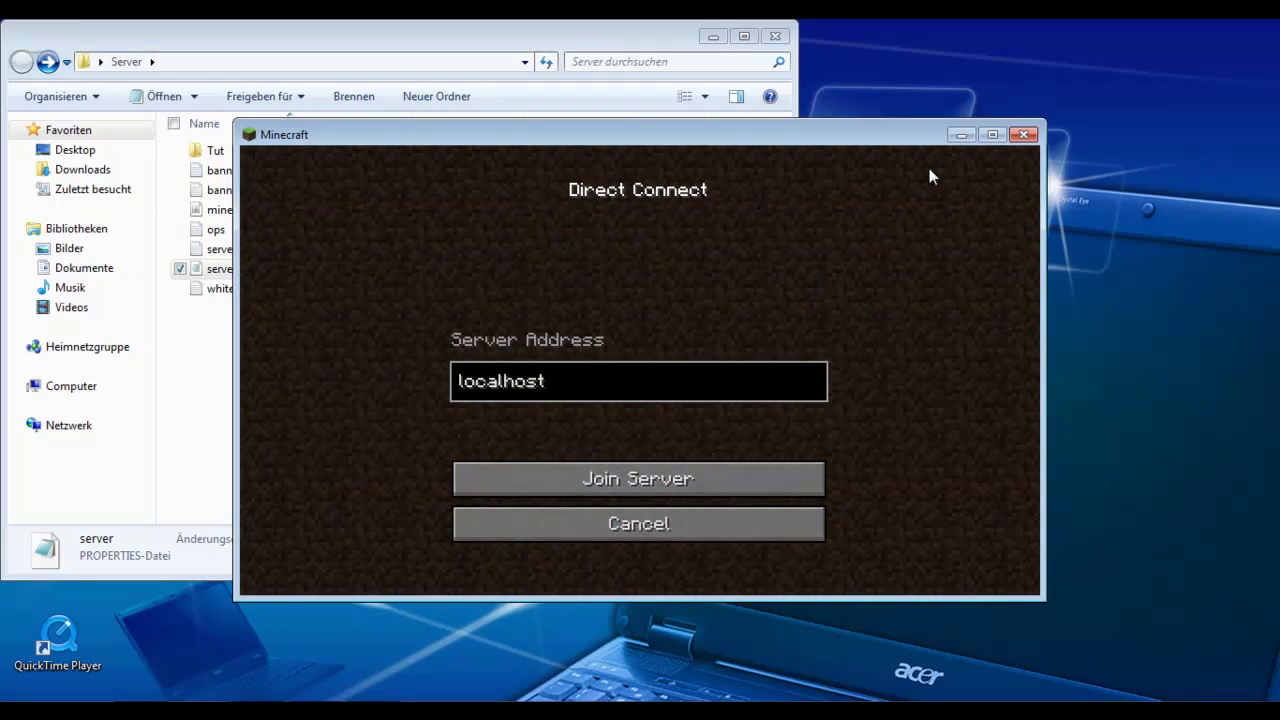
Step: Copy the Hamachi IPv4 address from the tray window and close Hamachi
click(1080, 638)
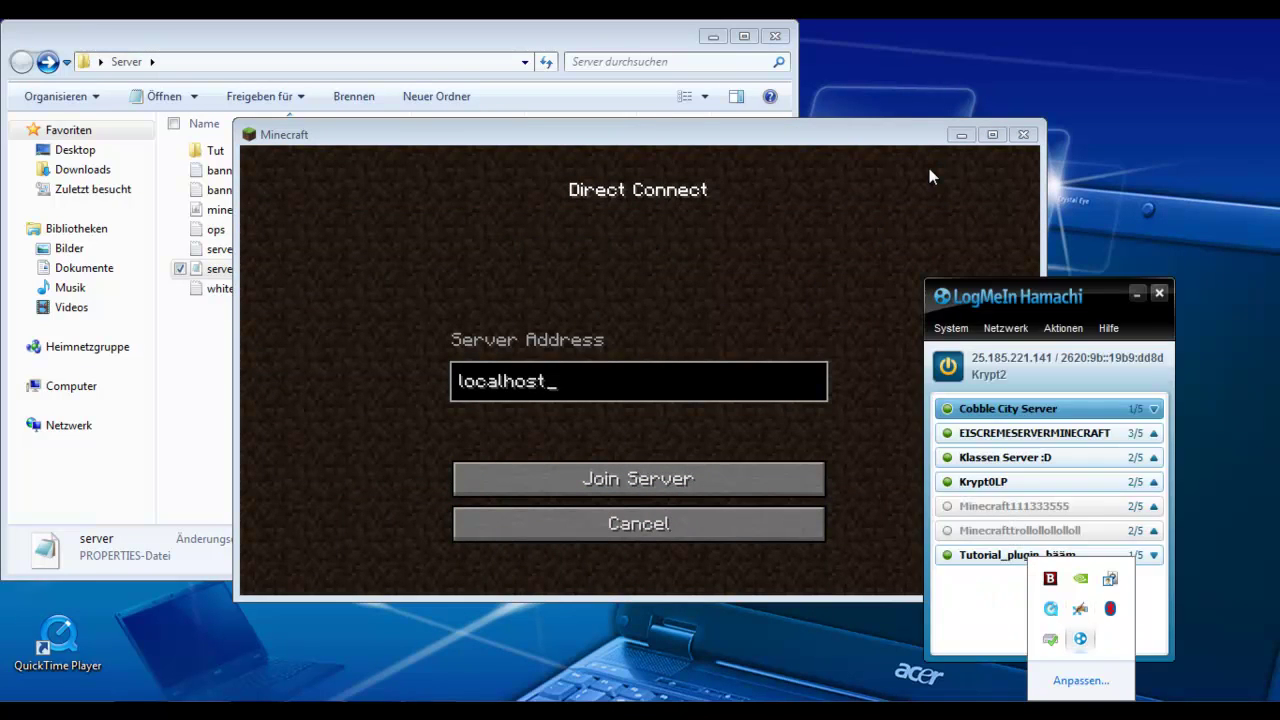
click(1005, 328)
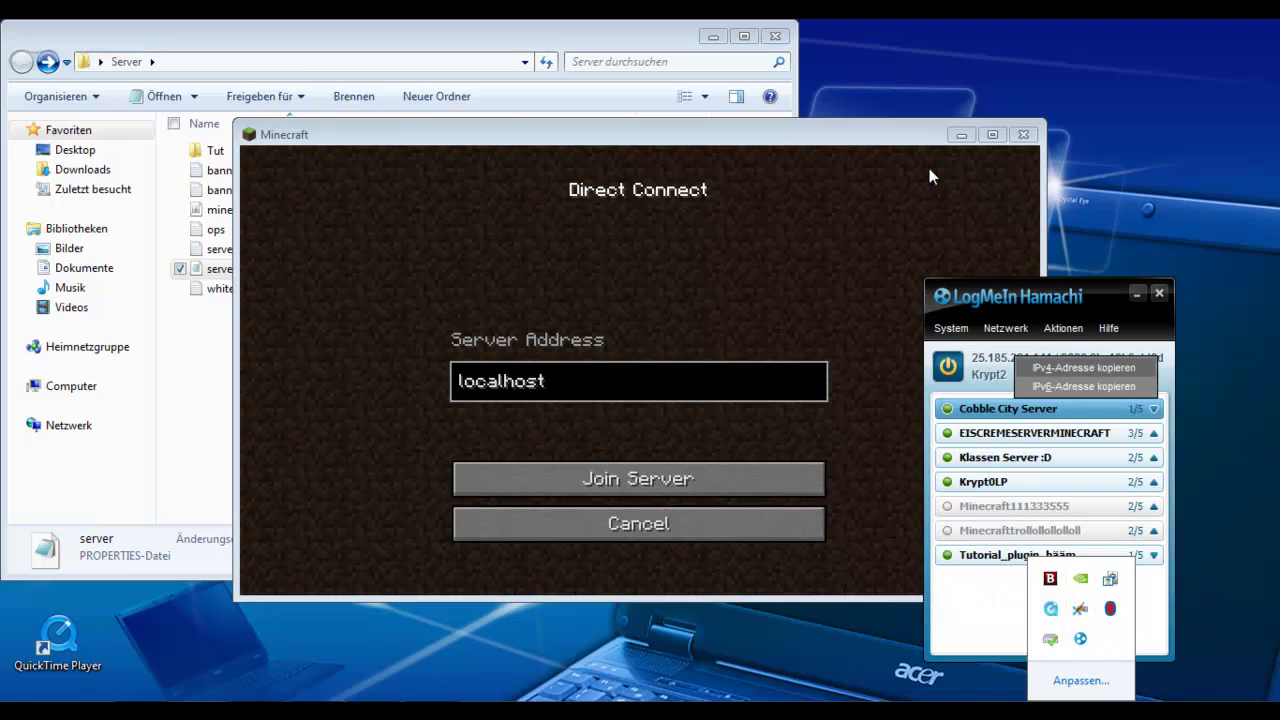
key(Escape)
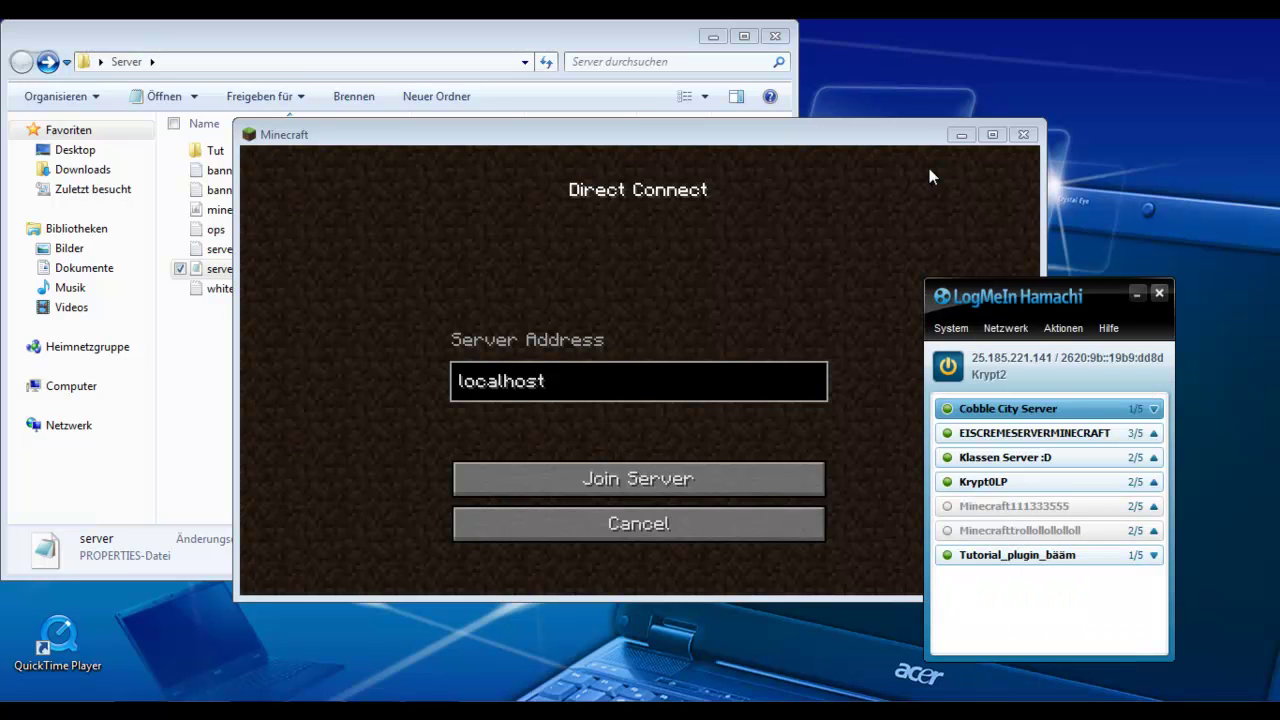
key(alt+F4)
Step: Replace localhost with 25.185.221.141:25565 and join the server
key(BackSpace)
key(BackSpace)
key(BackSpace)
key(BackSpace)
key(BackSpace)
key(BackSpace)
key(BackSpace)
key(BackSpace)
key(BackSpace)
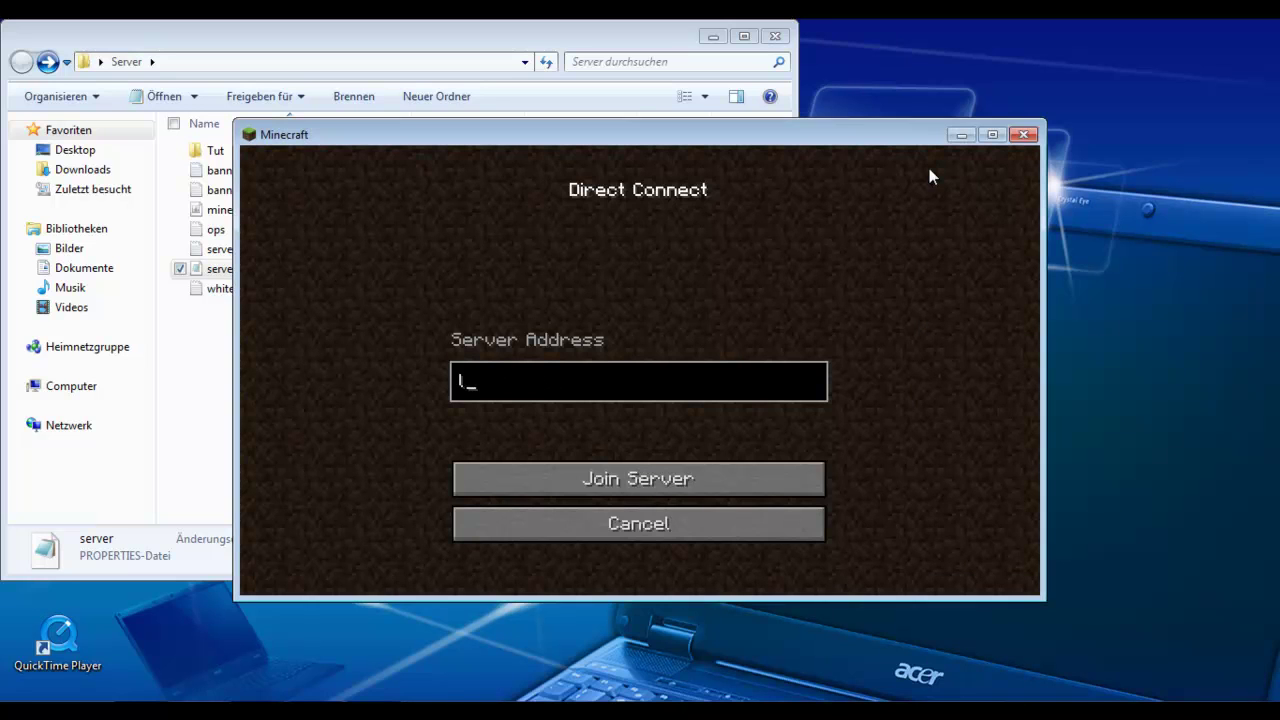
text(25.185.221.141)
text(:)
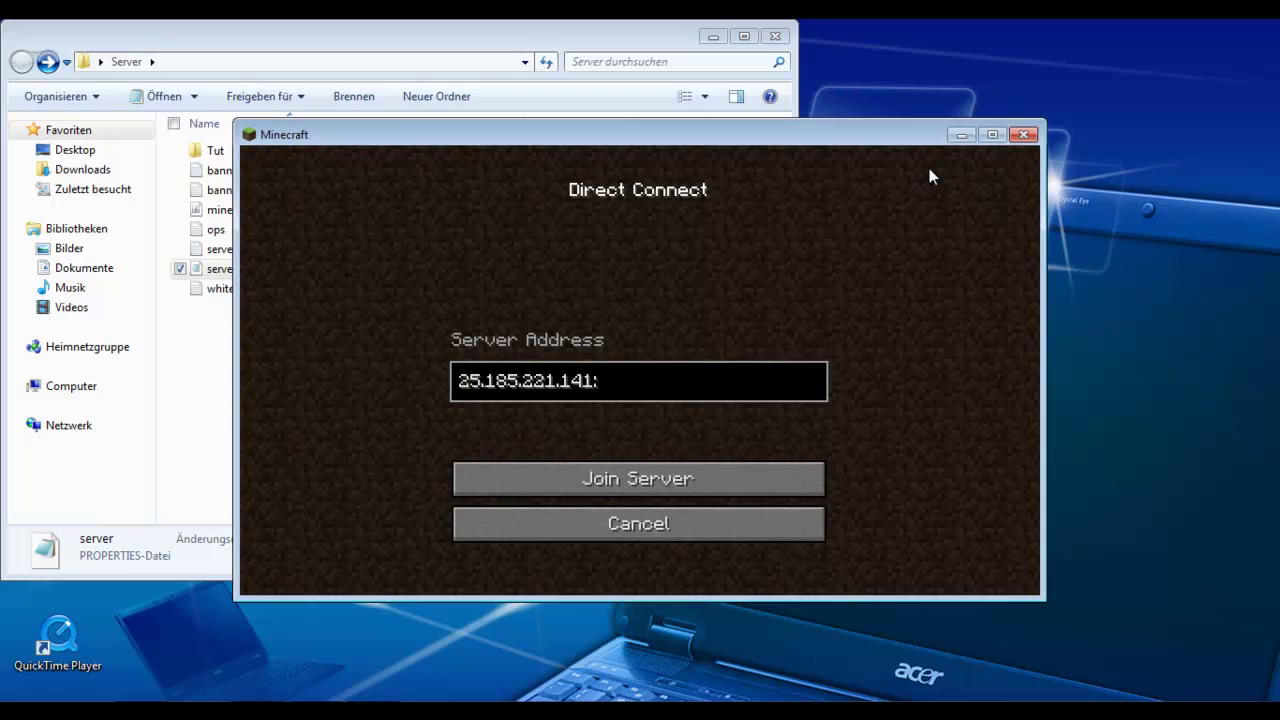
text(25565)
key(Tab)
key(Return)
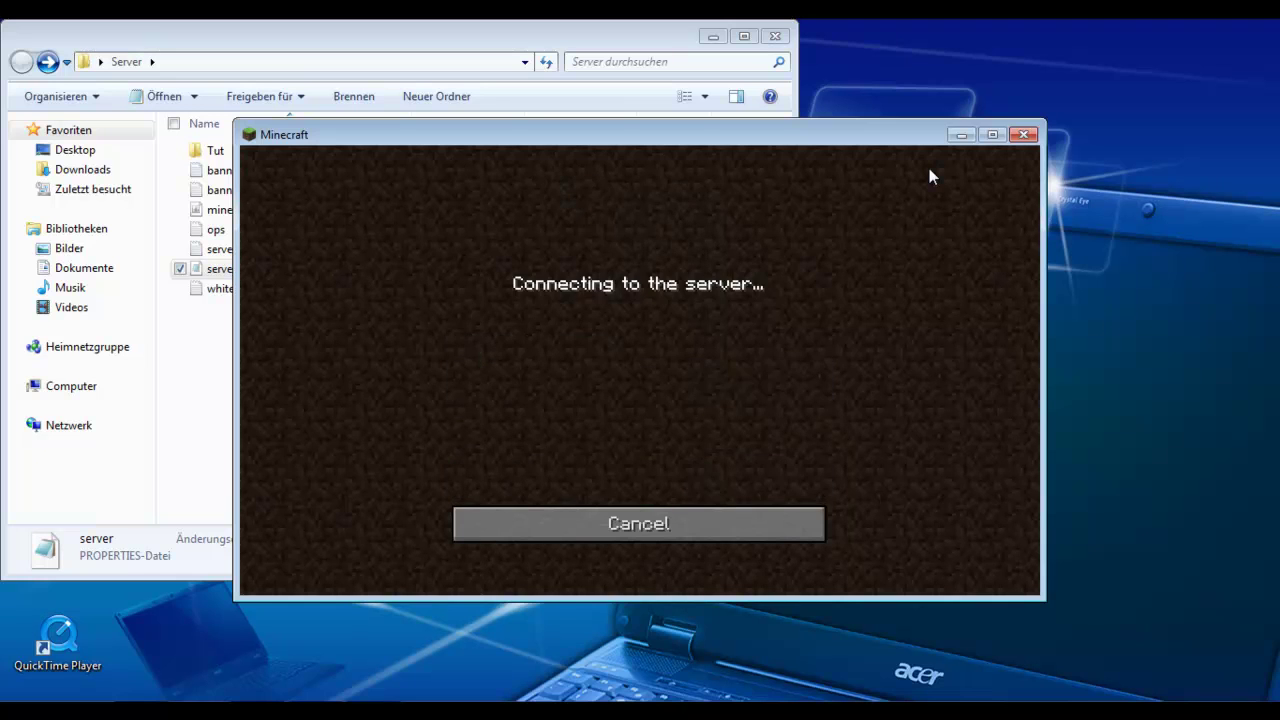
Step: Go back to the title screen and quit Minecraft
key(Tab)
key(Return)
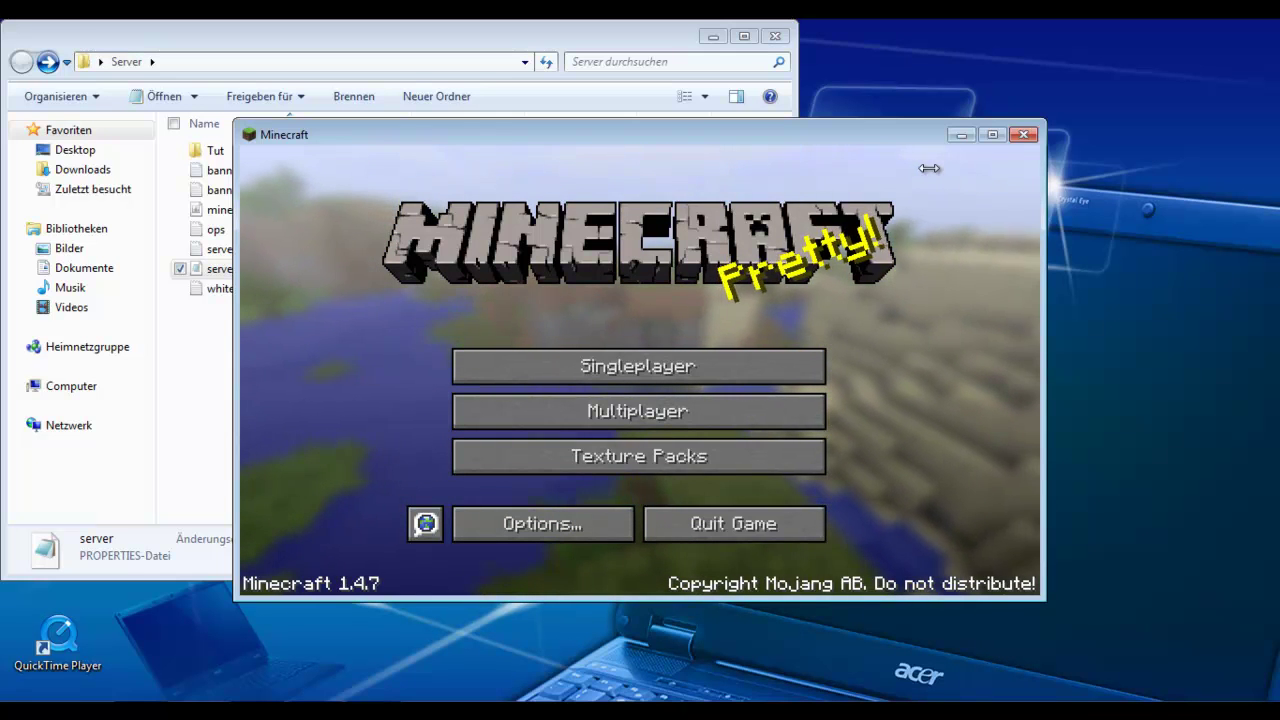
key(alt+F4)
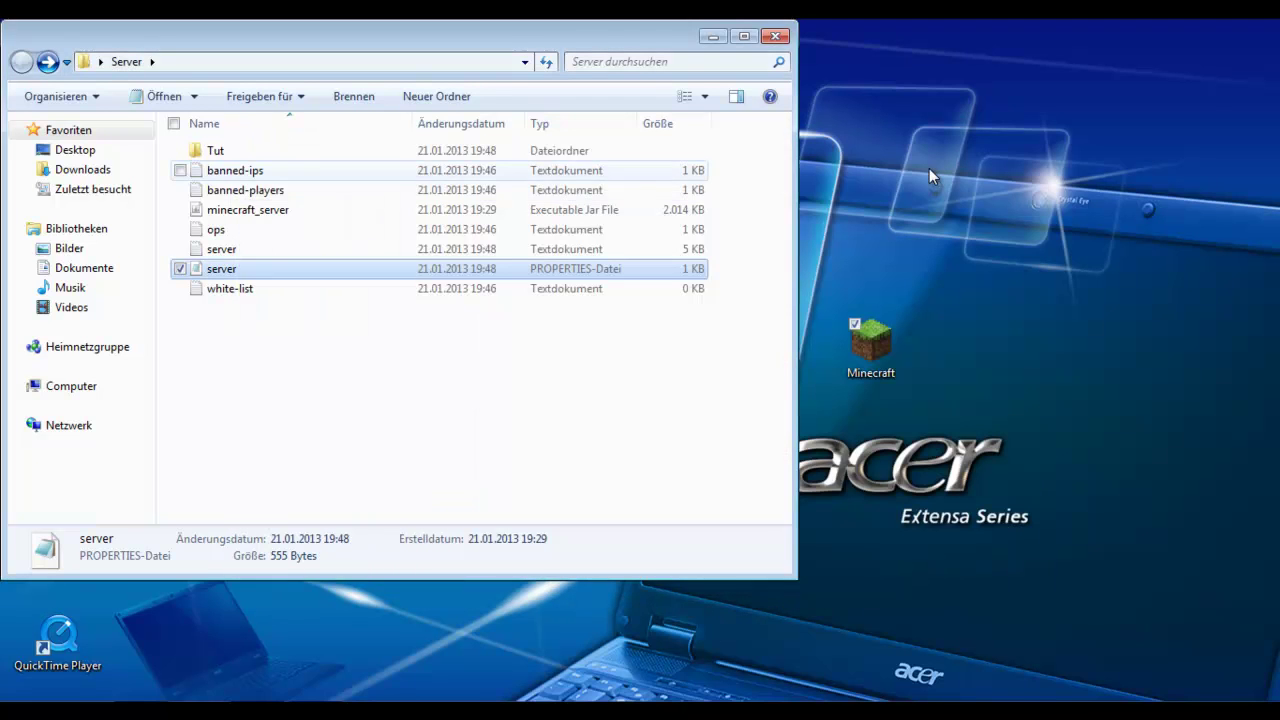